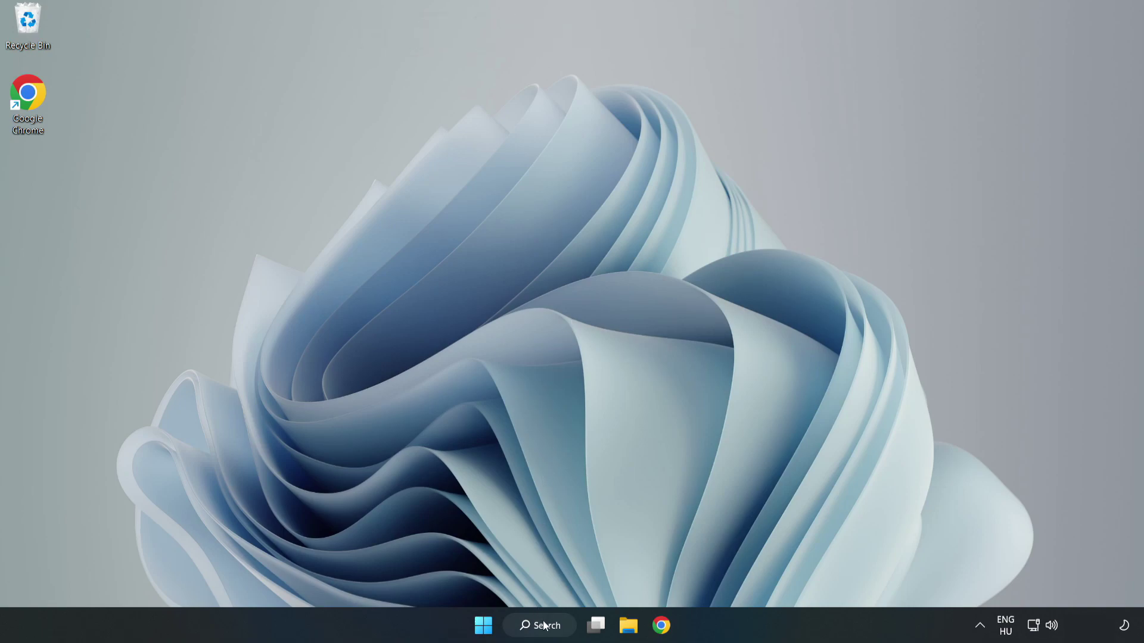
Search Windows for 'device manager' and open the Device Manager best match.
click(543, 629)
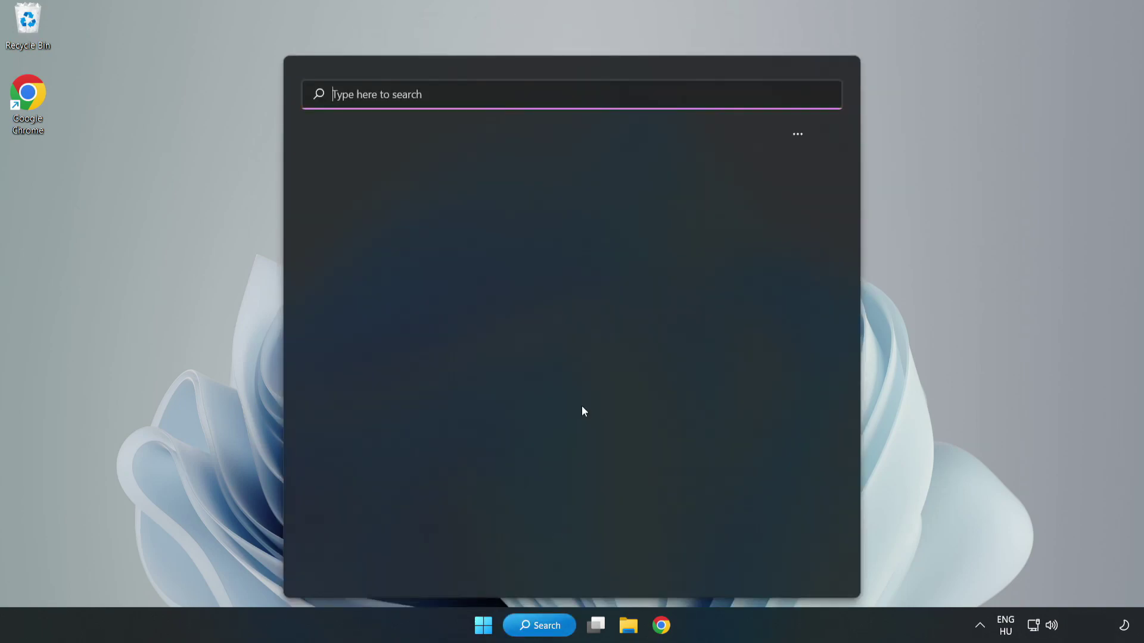
text(device m)
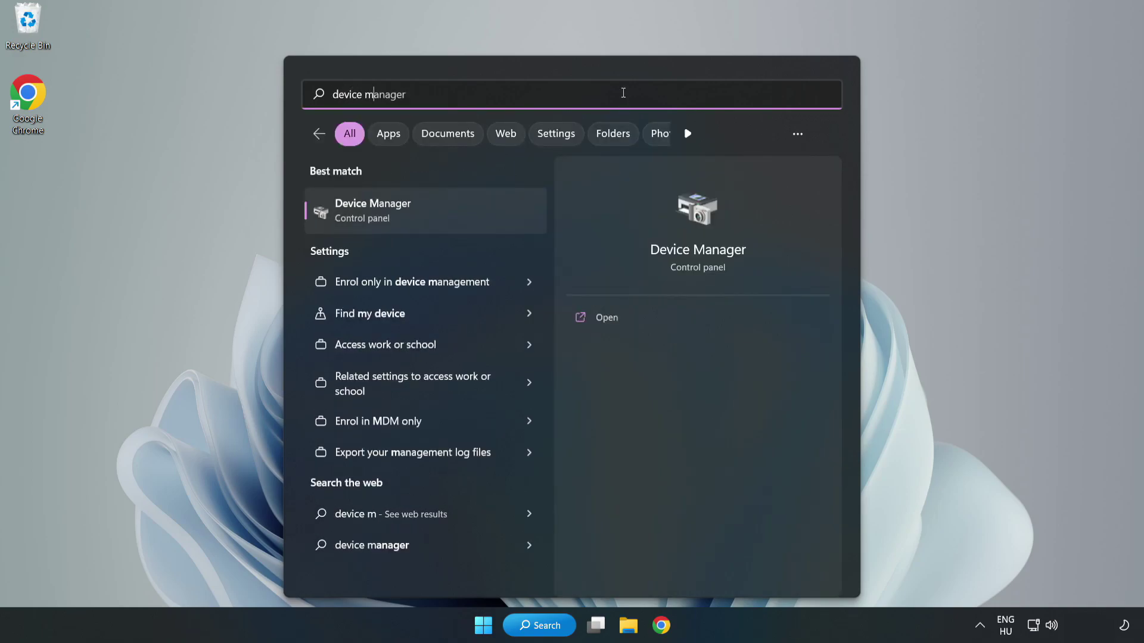
text(anager)
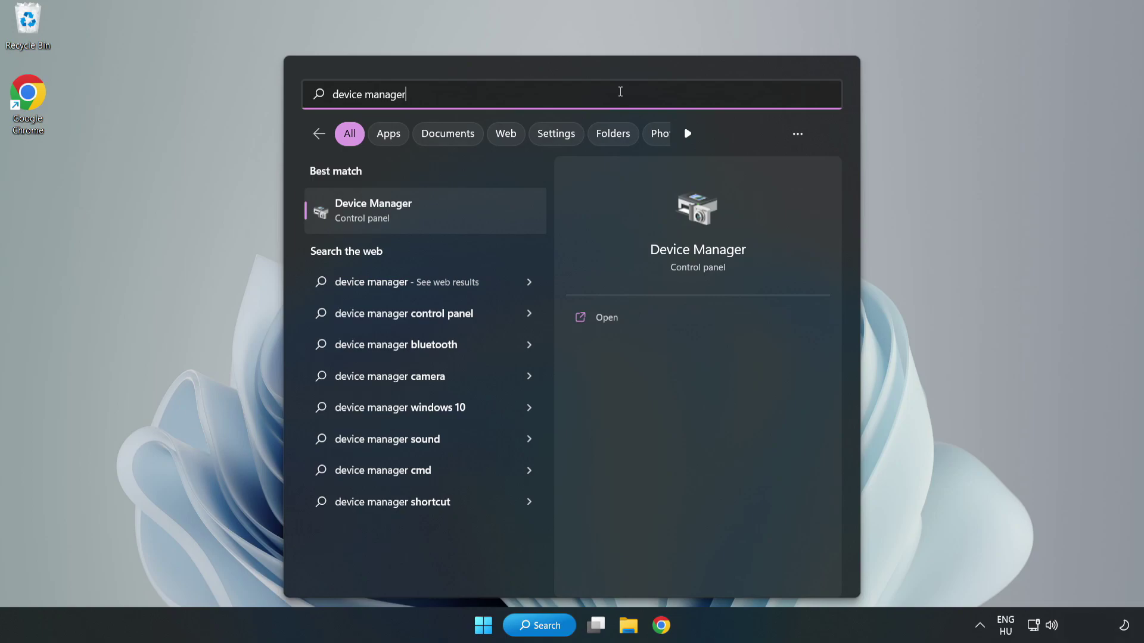
click(425, 221)
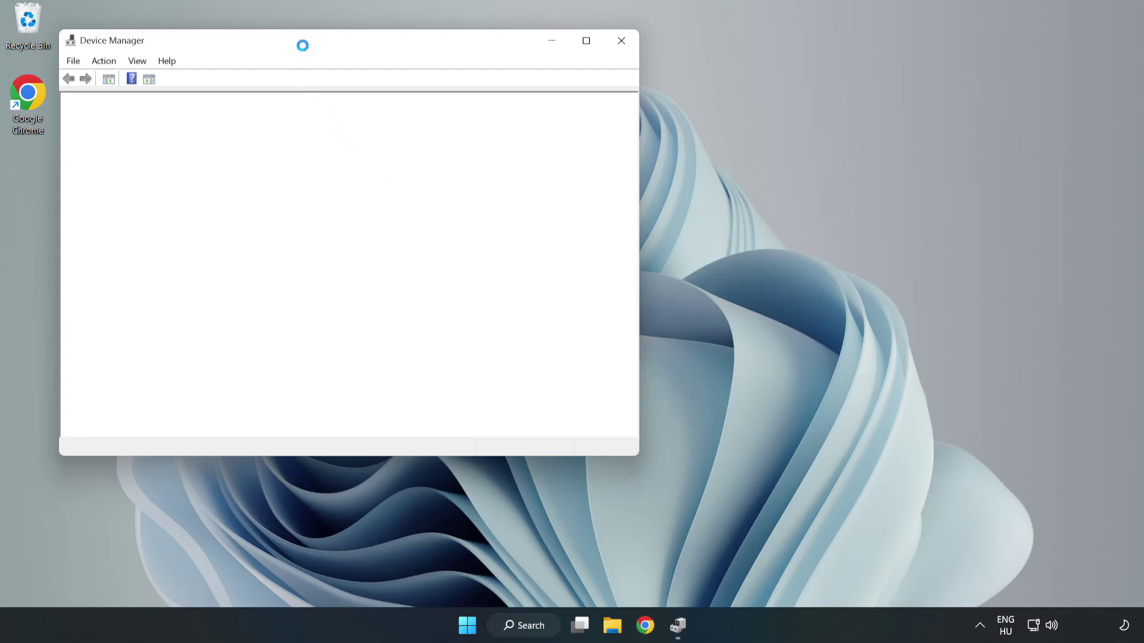
Expand Display adapters and select the VMware SVGA 3D adapter.
drag(305, 43, 509, 102)
click(303, 227)
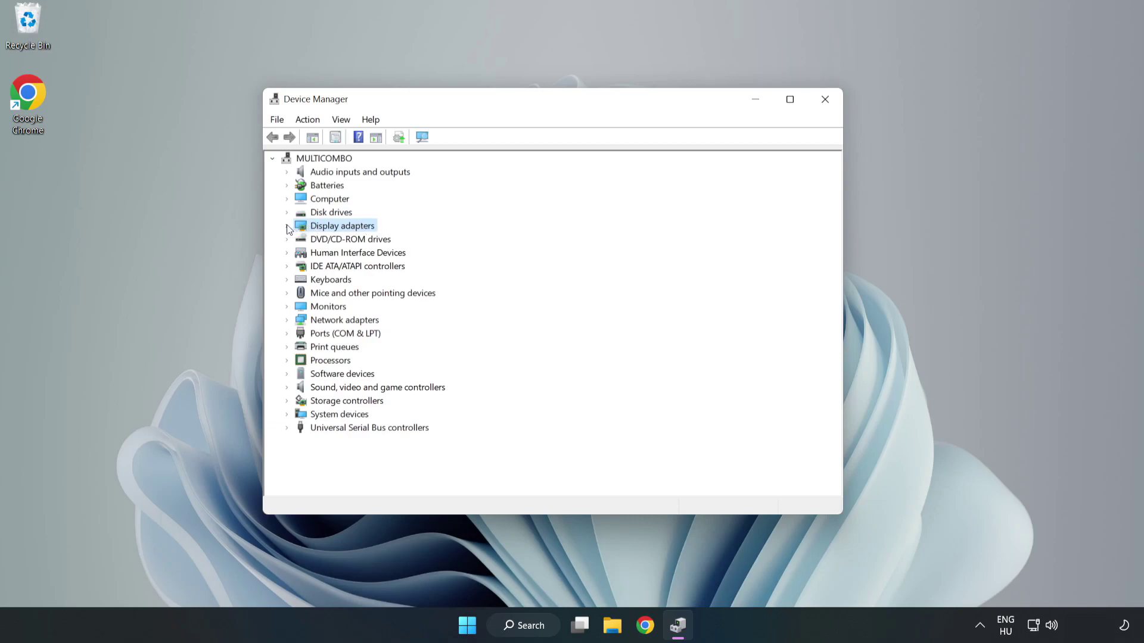
click(287, 227)
click(318, 239)
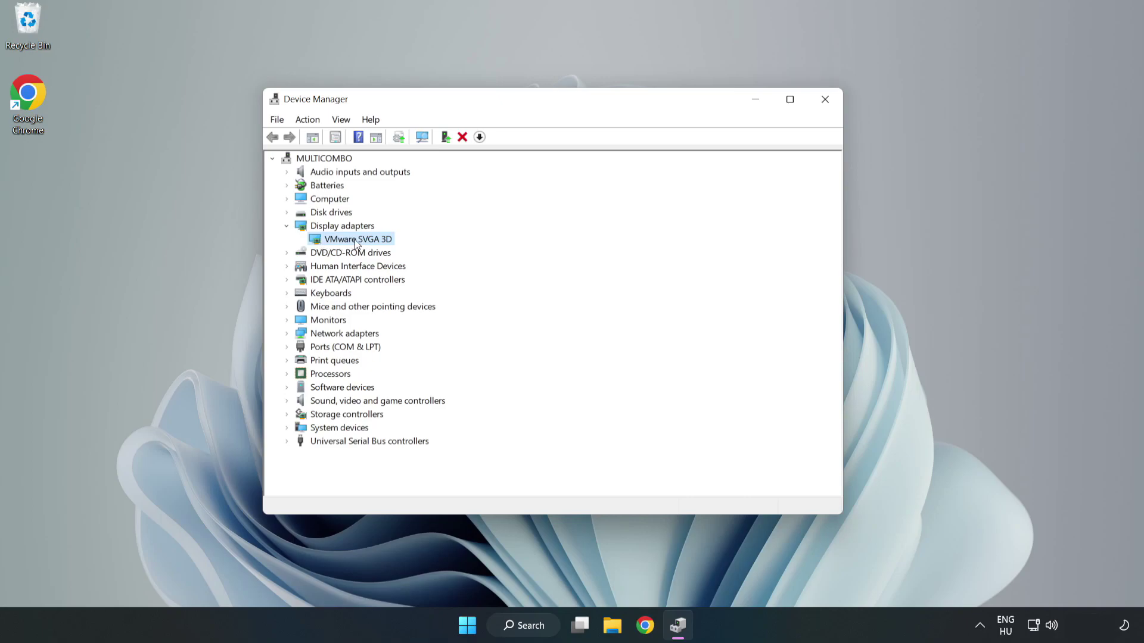
Search automatically for a newer VMware SVGA 3D driver, then close the wizard and Device Manager.
right_click(356, 244)
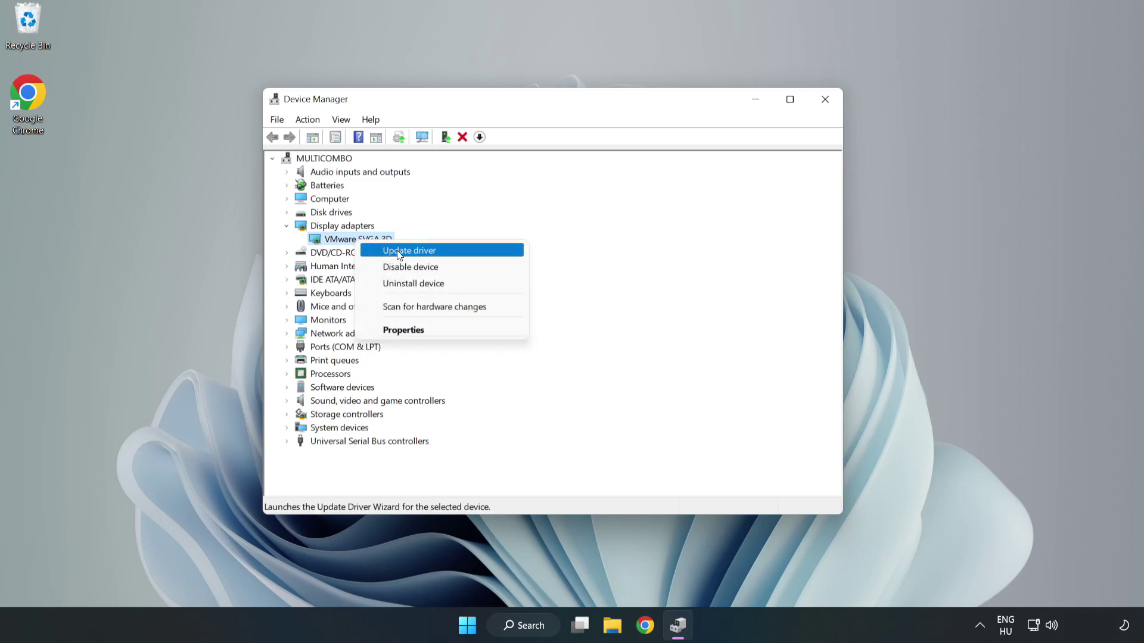
click(444, 256)
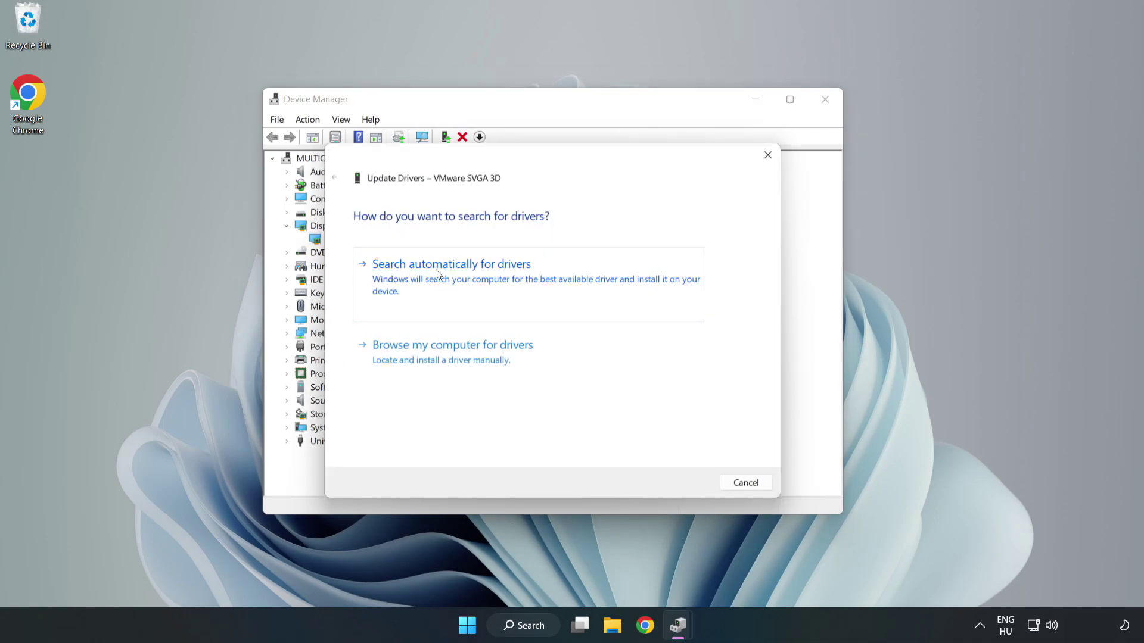
click(456, 279)
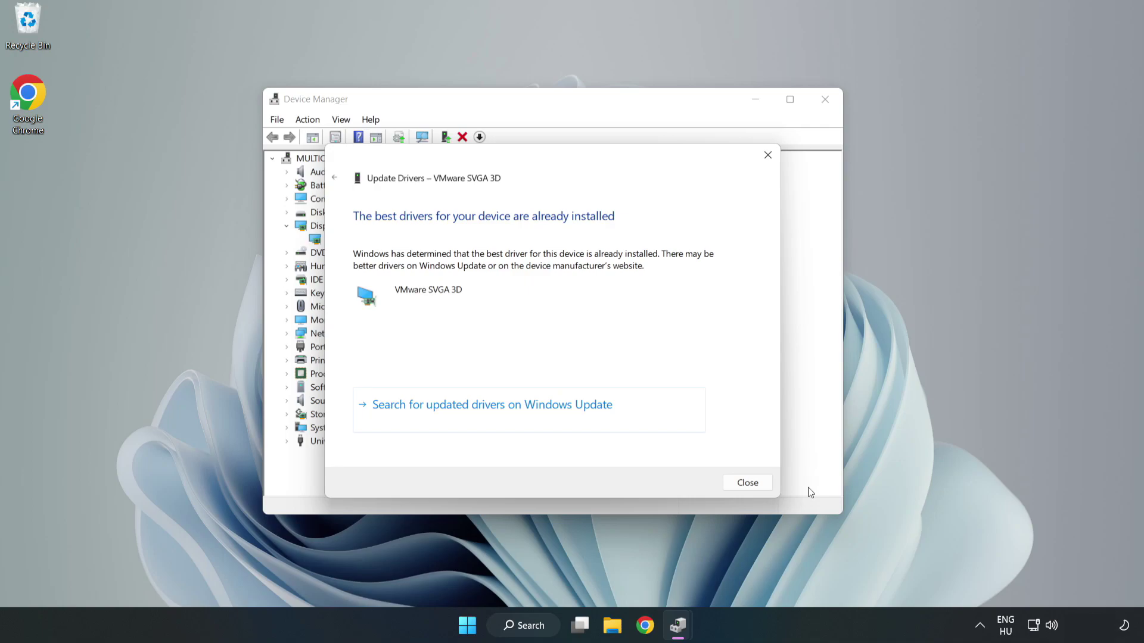
click(749, 484)
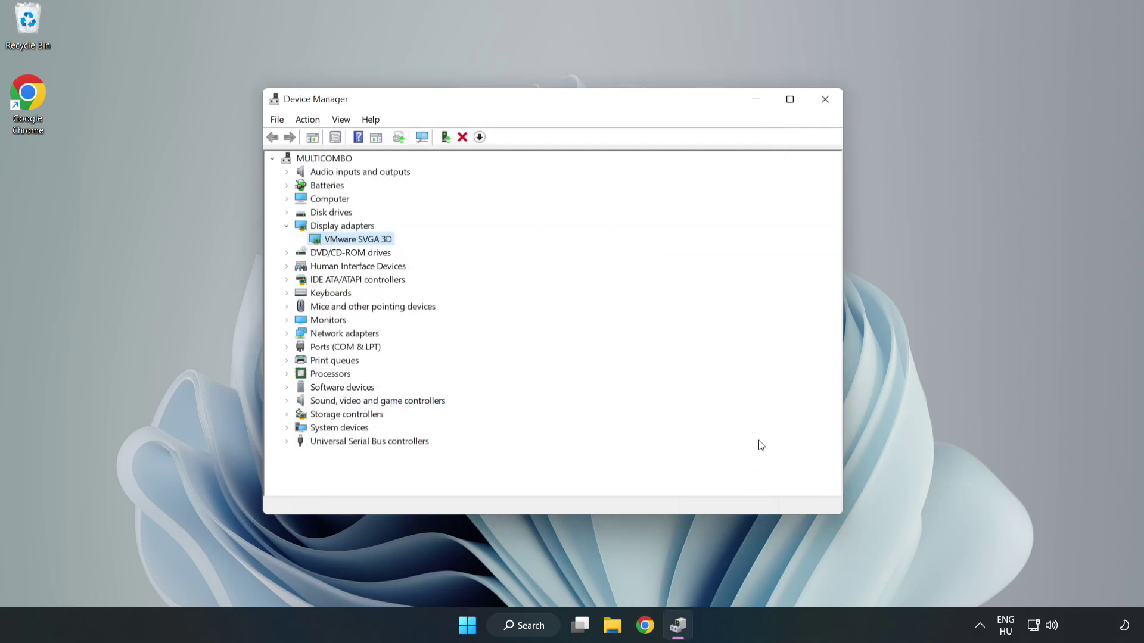
click(826, 102)
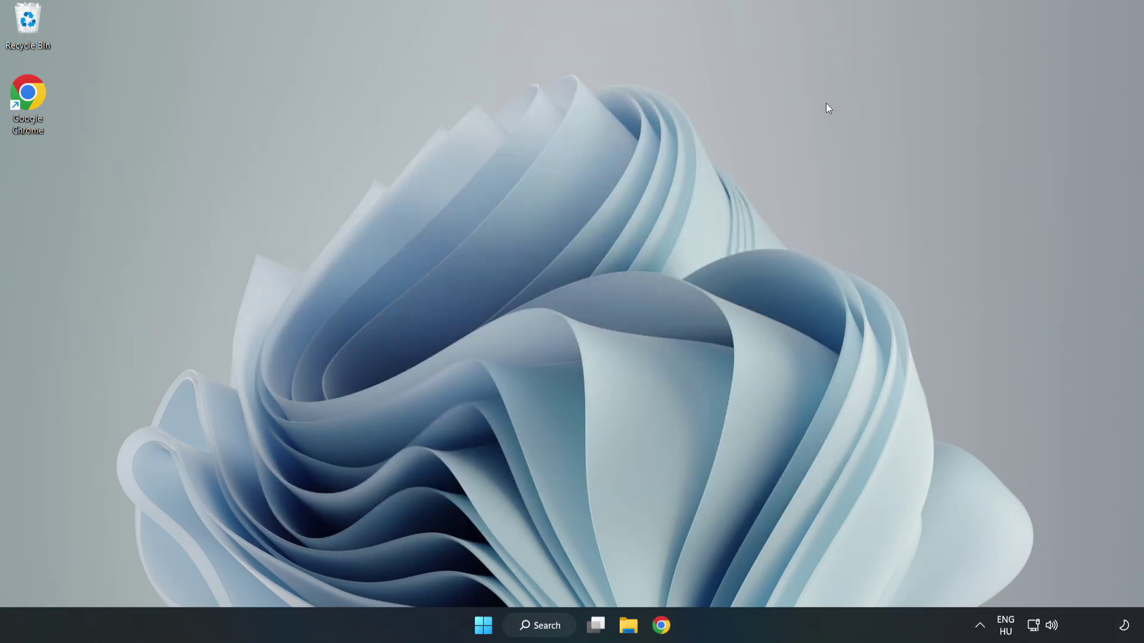
Search 'updates', check for updates in maximized Windows Update settings, then close Settings.
click(543, 627)
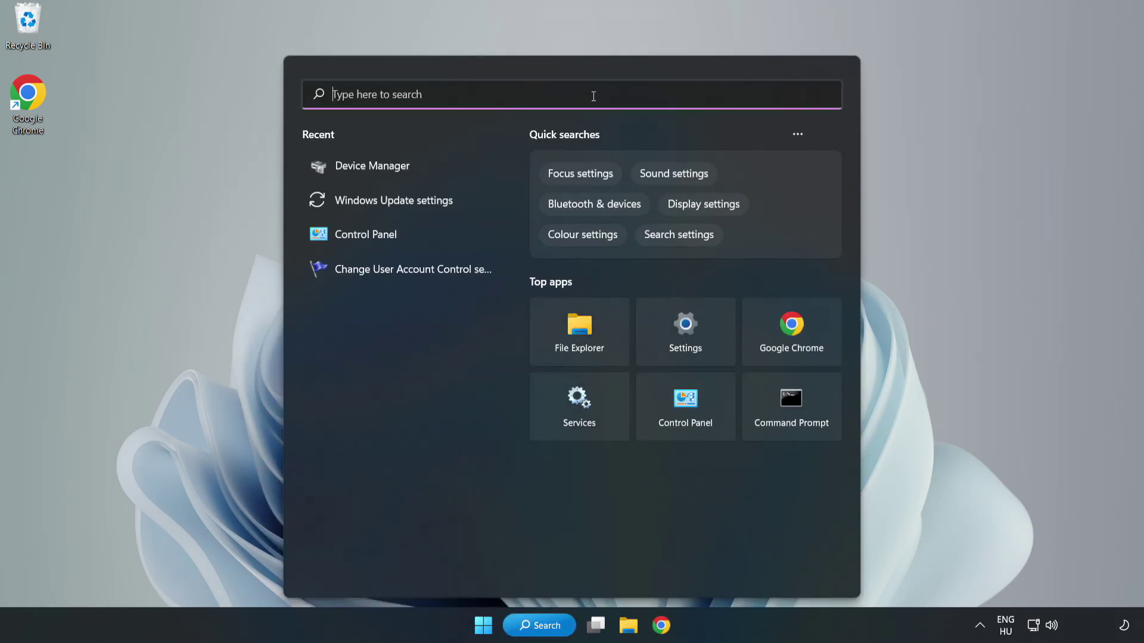
text(updates)
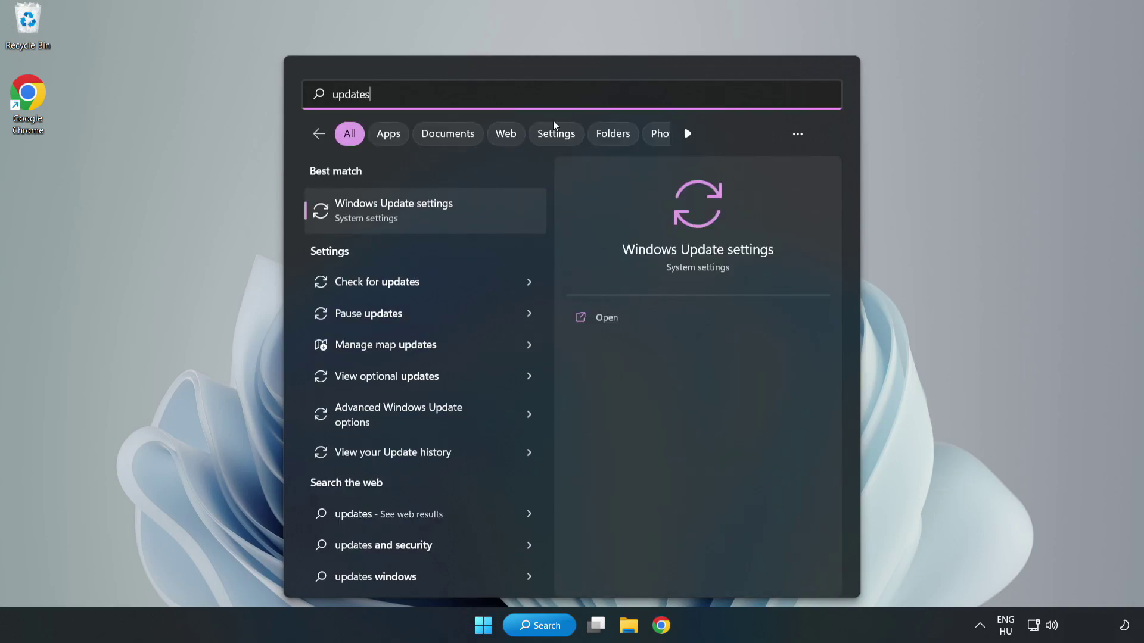
click(409, 217)
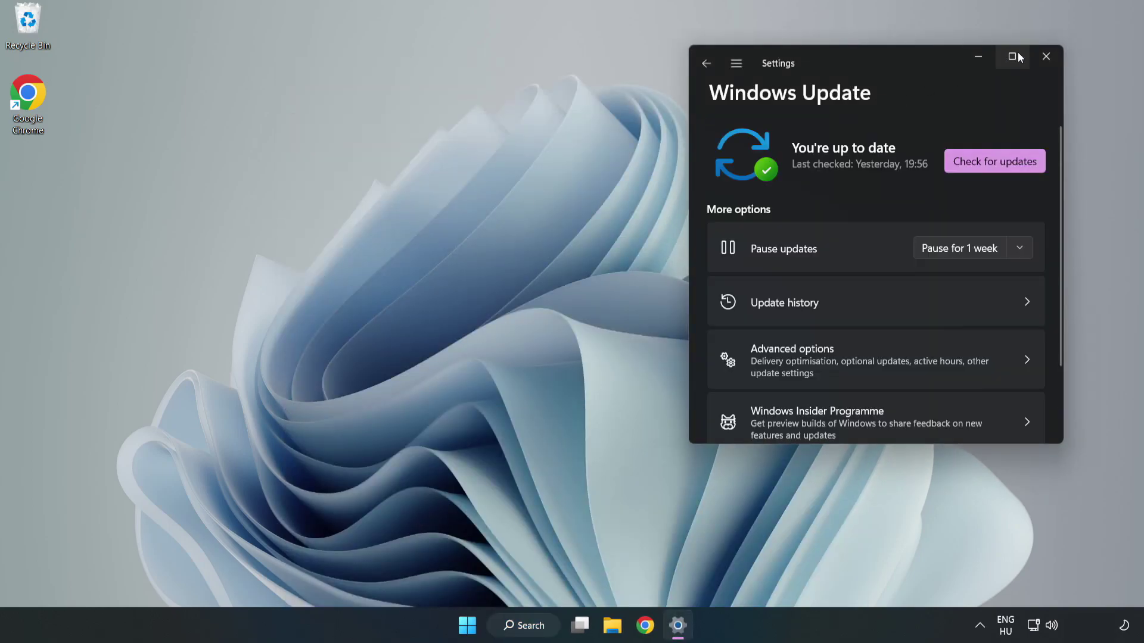
click(1018, 55)
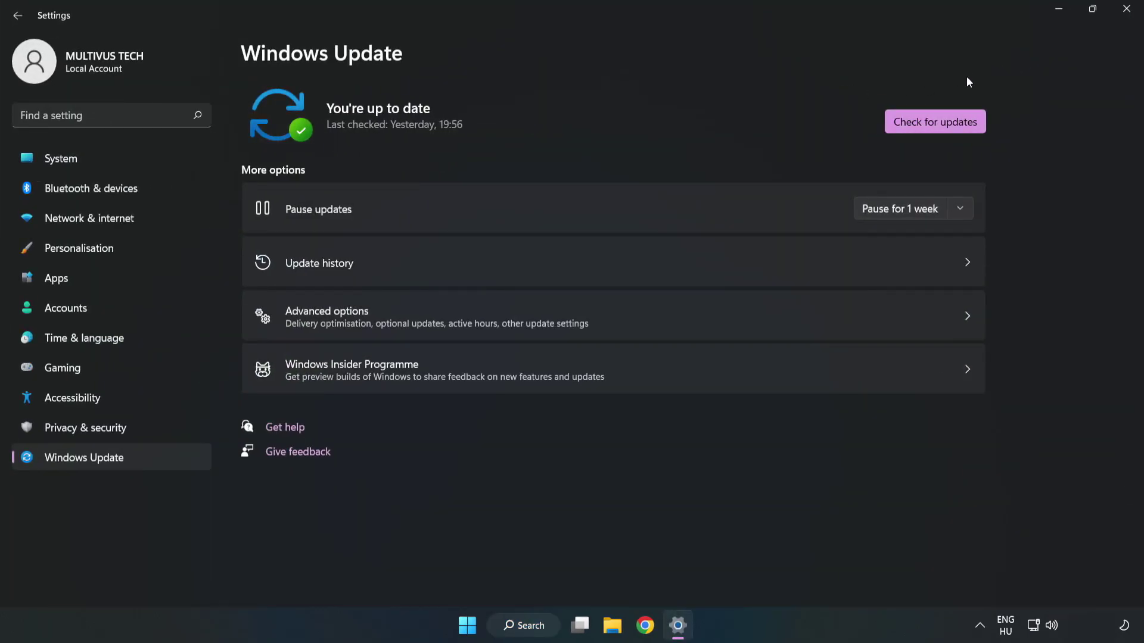
click(931, 123)
click(1127, 10)
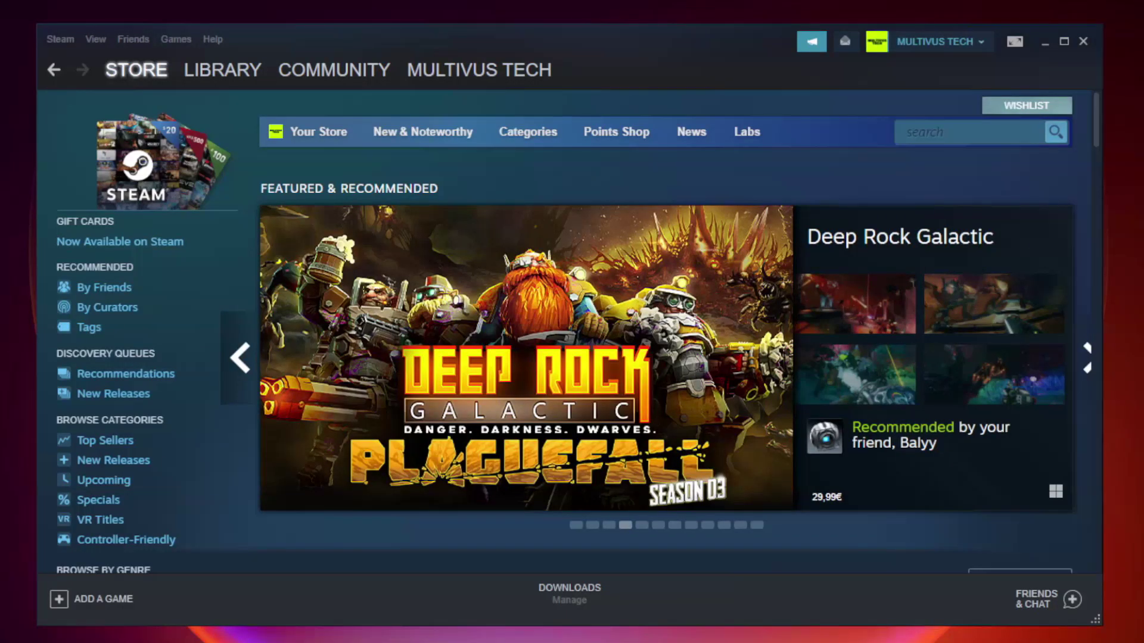
Verify the integrity of YOUR NOT WORKING GAME's files from its Library properties' Local Files.
mouse_move(200, 74)
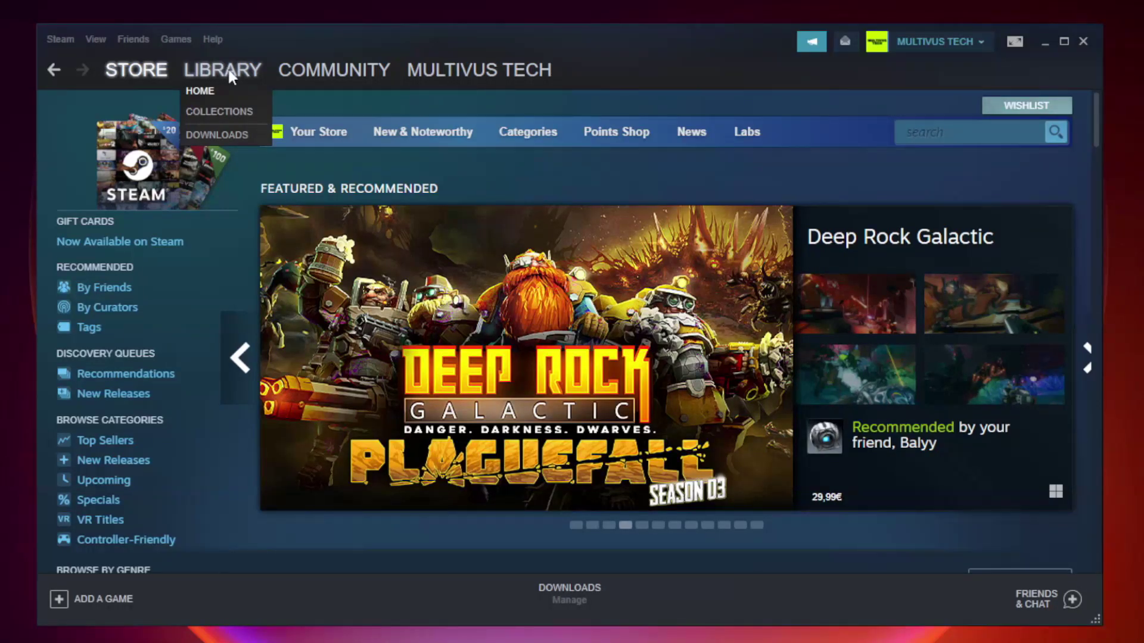
click(231, 76)
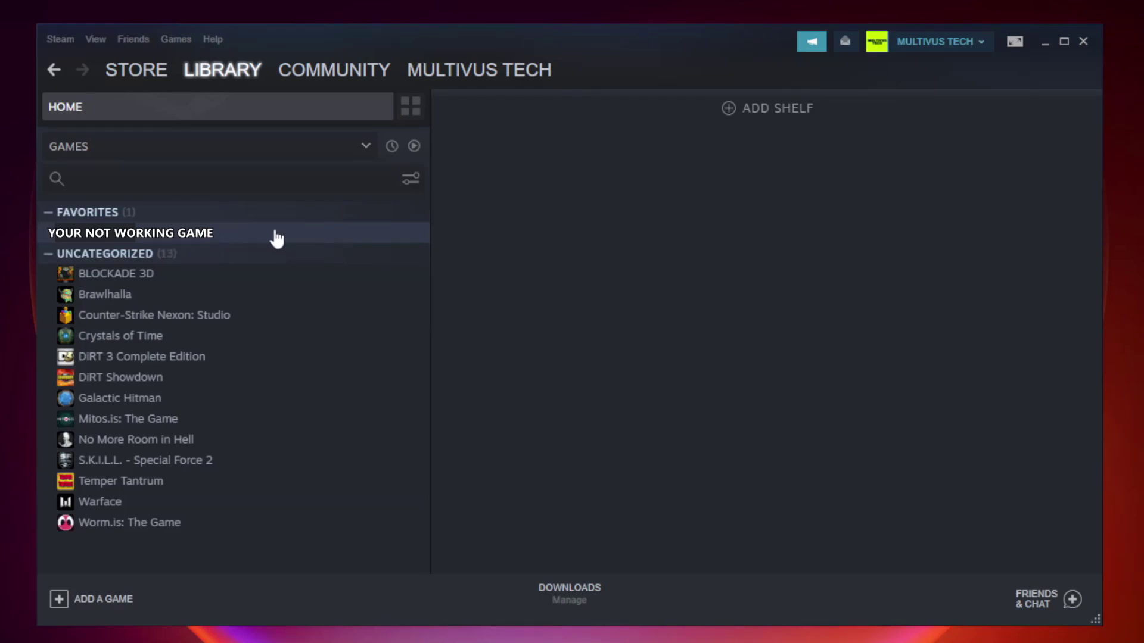
right_click(246, 233)
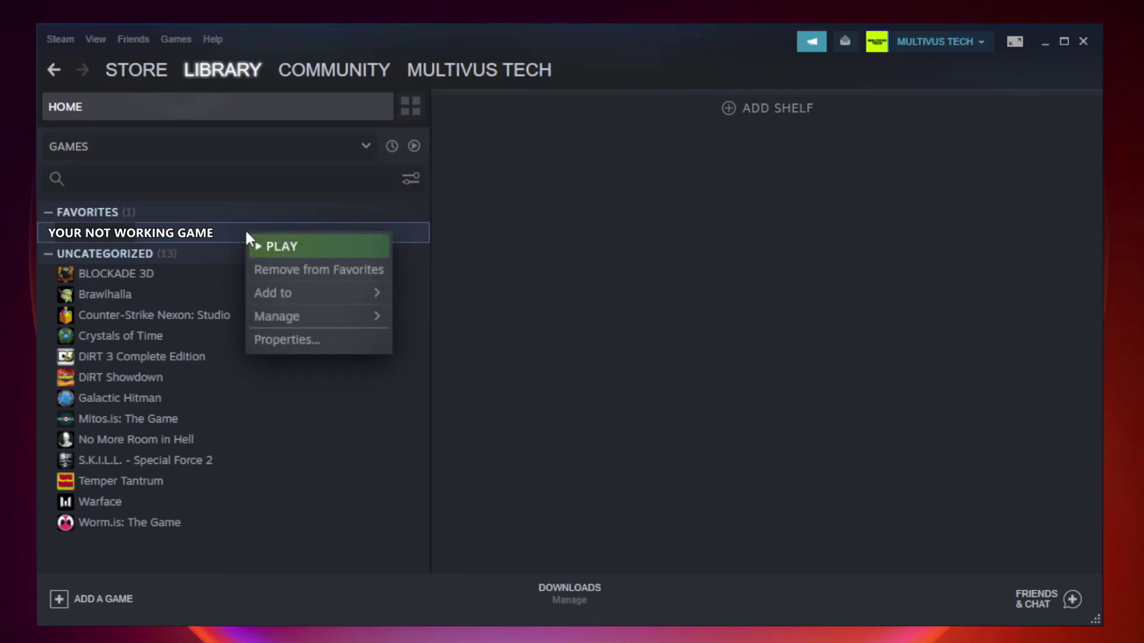
click(315, 339)
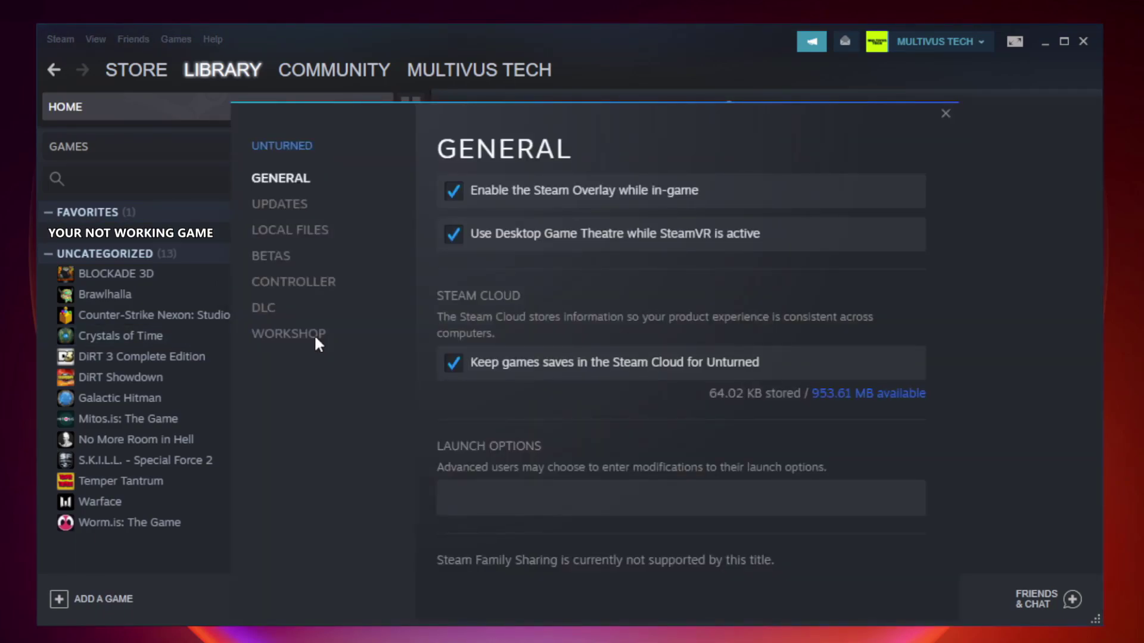
click(304, 235)
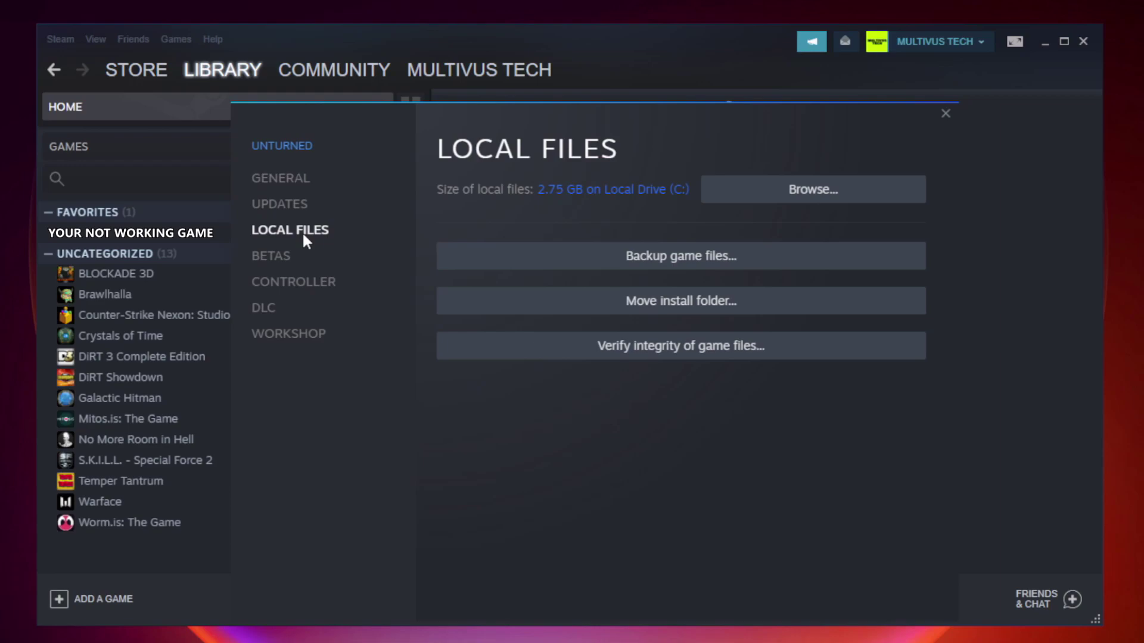
click(693, 354)
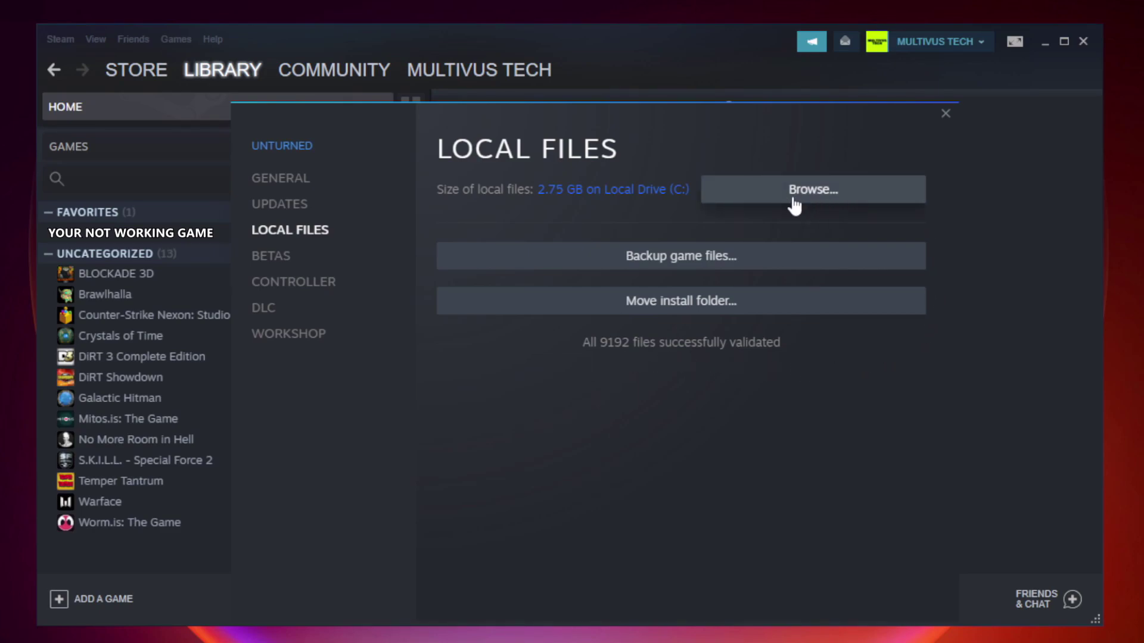
Browse the game's install folder and open the YOUR NOT WORKING GAME shortcut's properties.
click(818, 206)
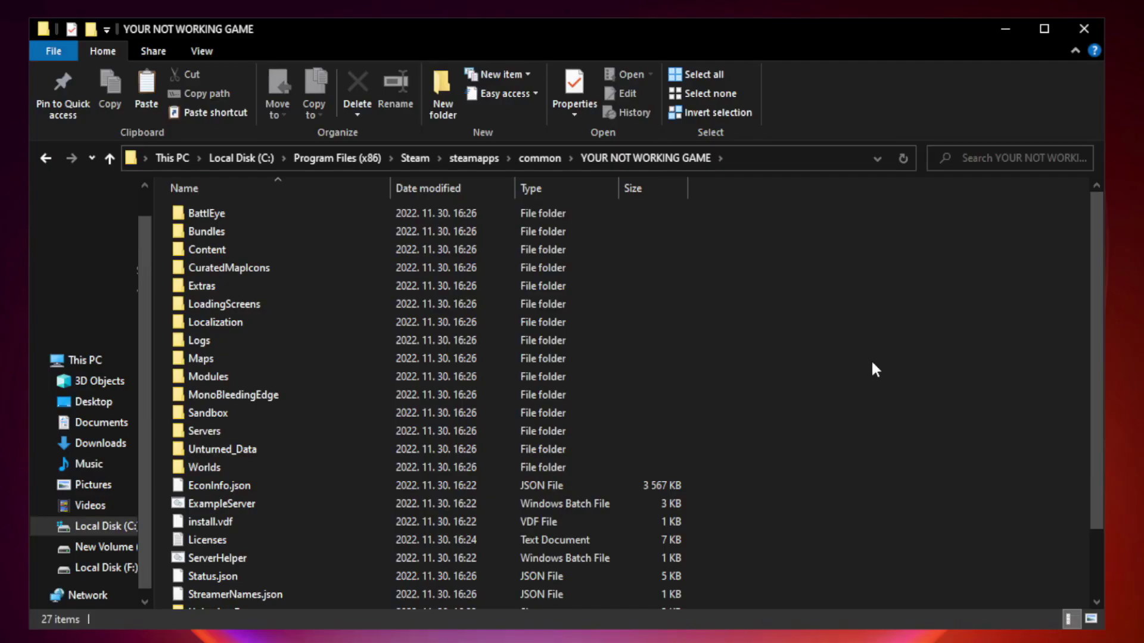
drag(1097, 312, 1099, 409)
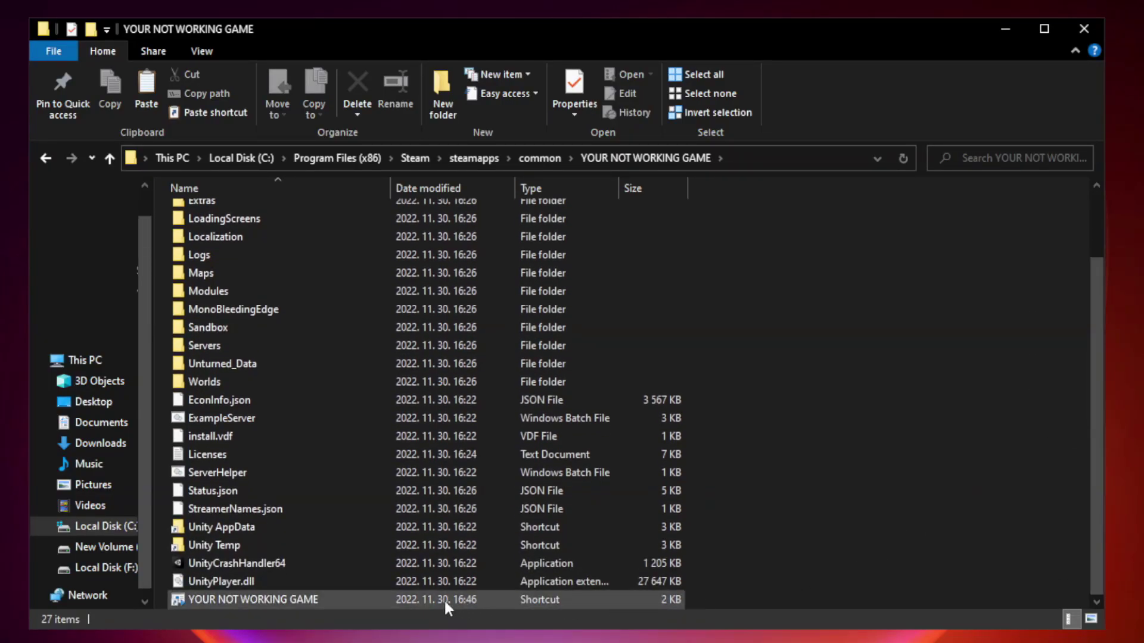
click(372, 600)
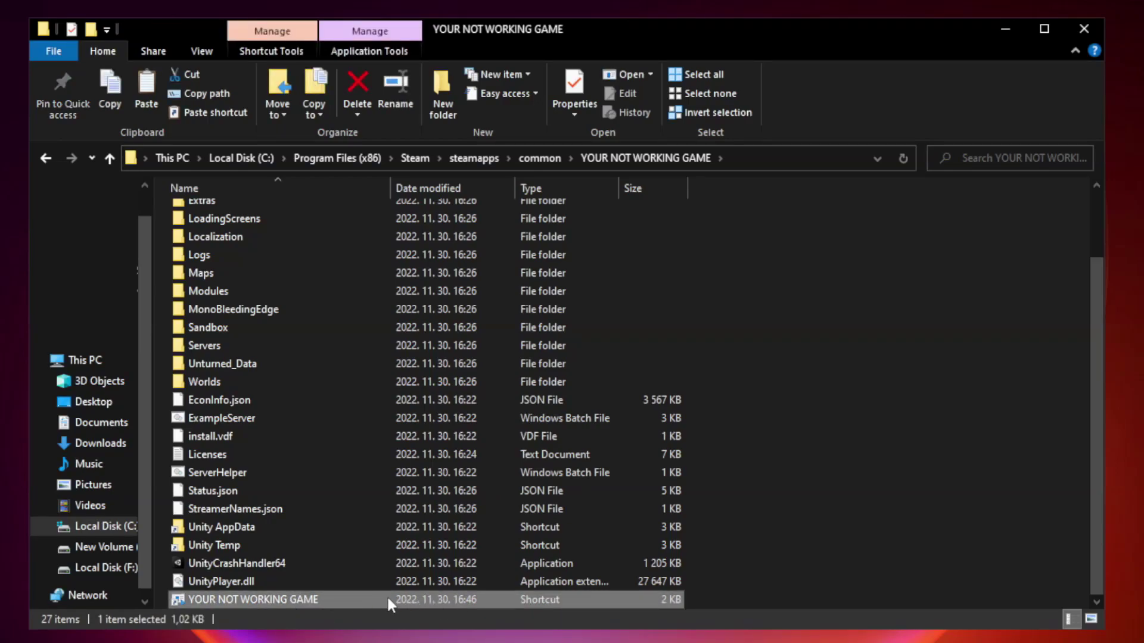
right_click(389, 601)
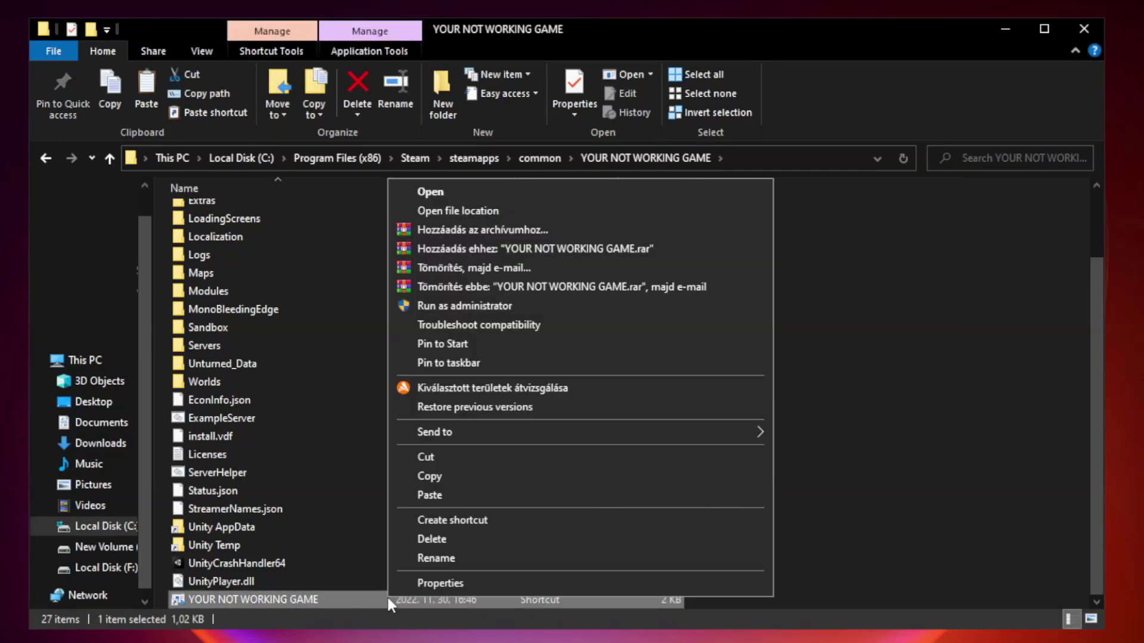
click(576, 584)
Set the shortcut to Windows 8 compatibility mode with fullscreen optimizations disabled, and apply.
drag(564, 317, 568, 133)
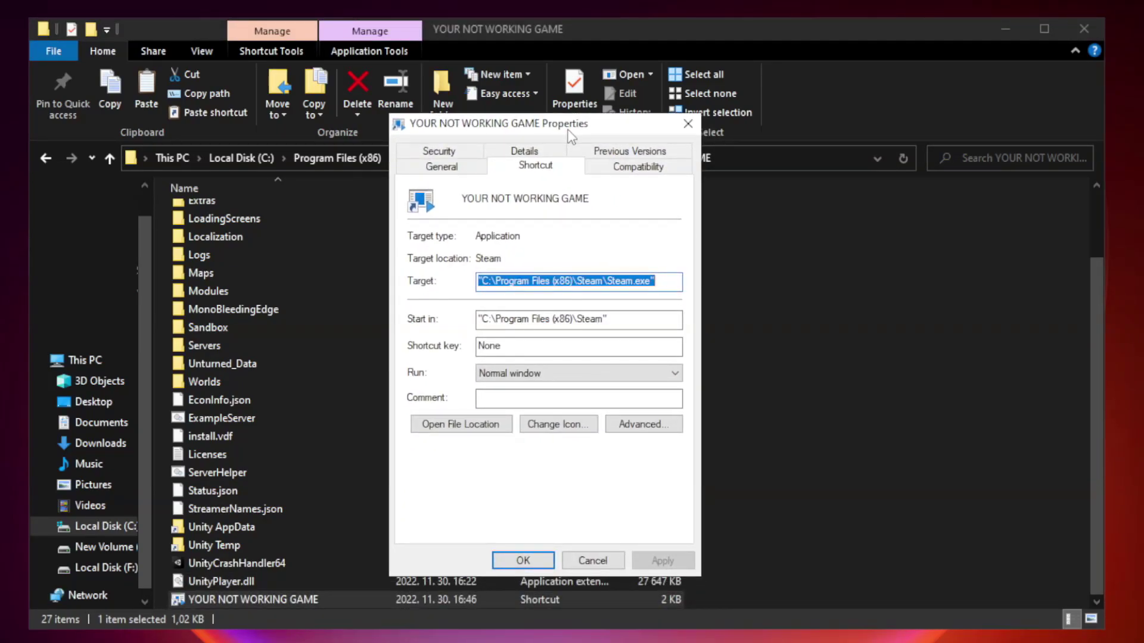
click(633, 169)
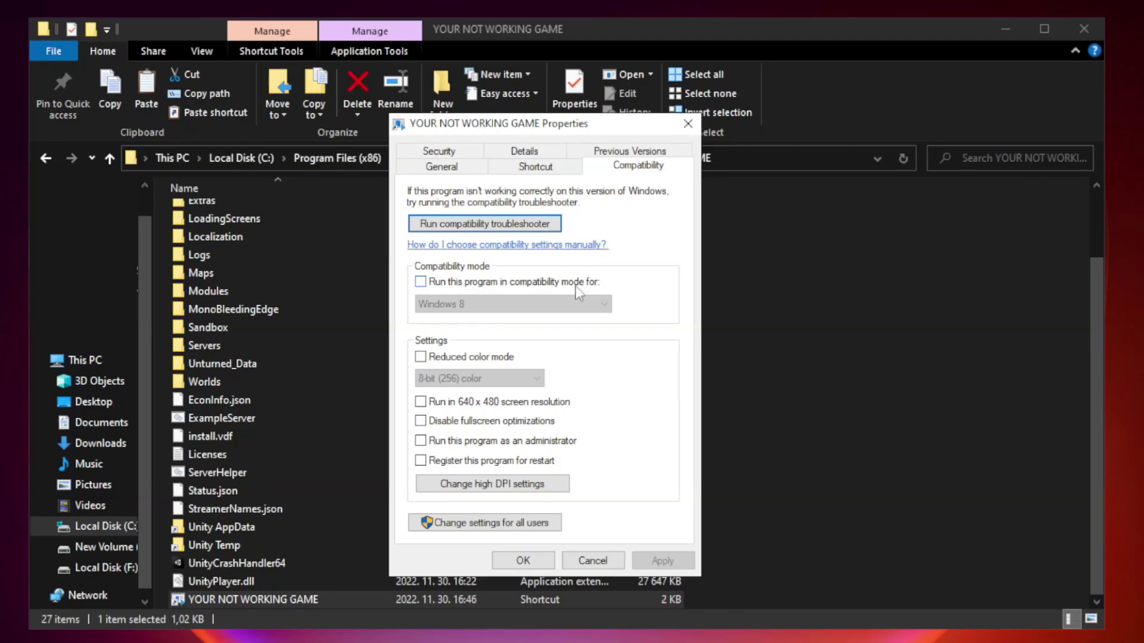
click(455, 287)
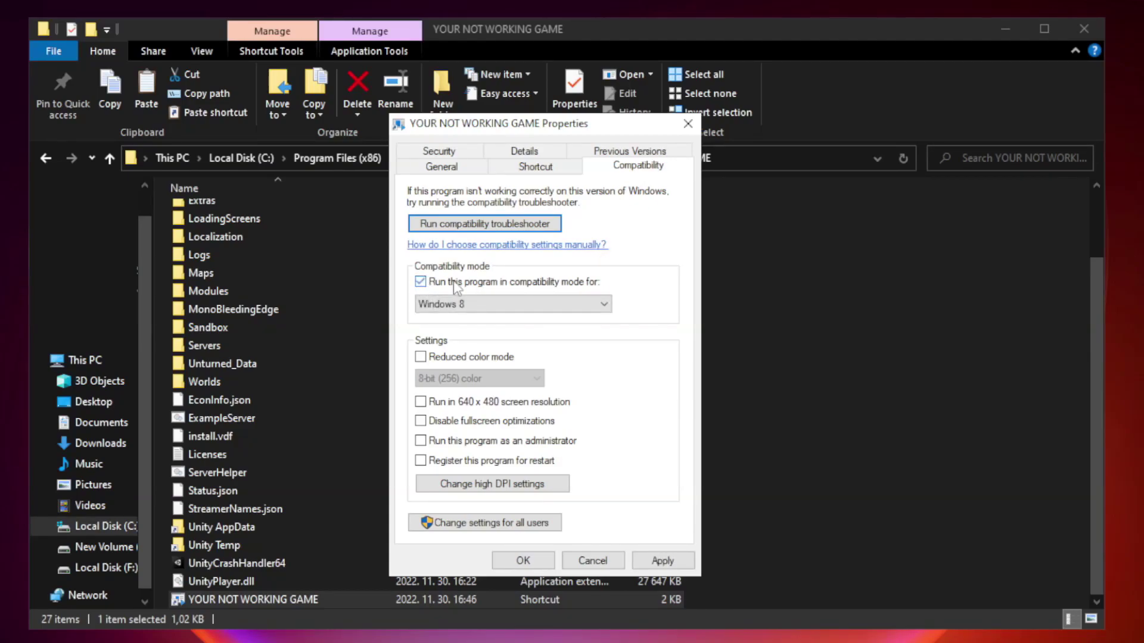
click(515, 307)
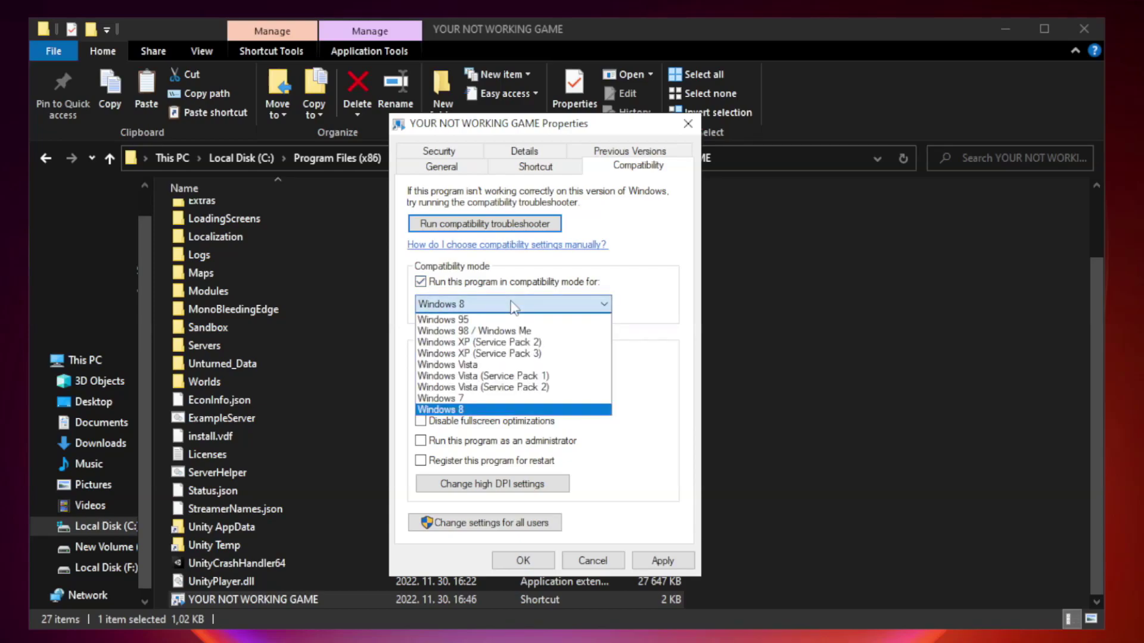
click(484, 410)
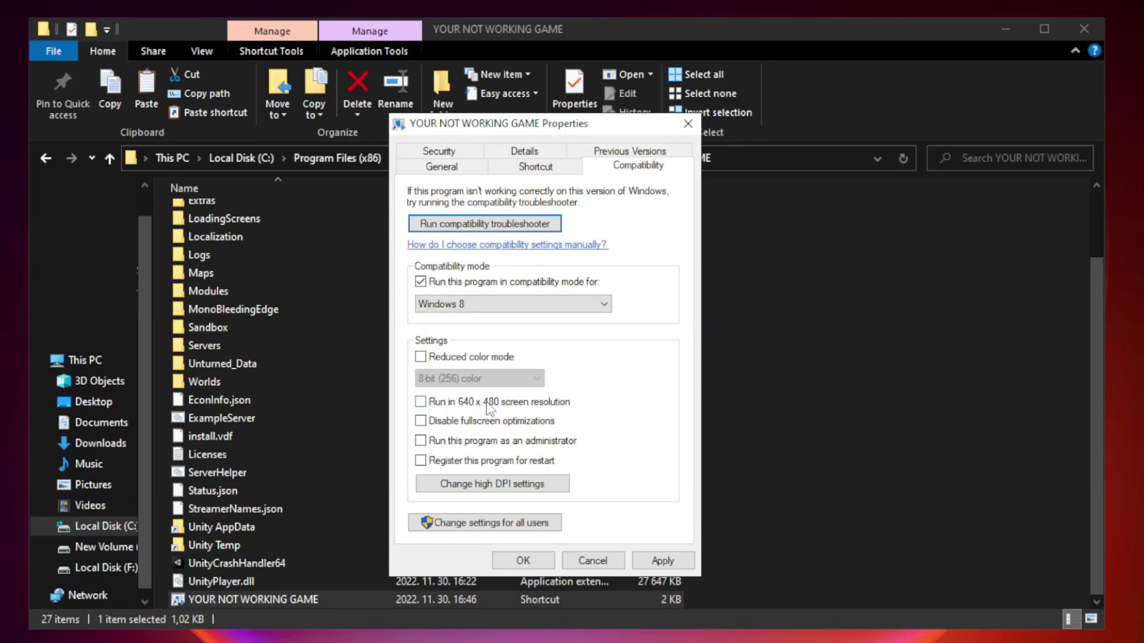
click(448, 424)
click(656, 563)
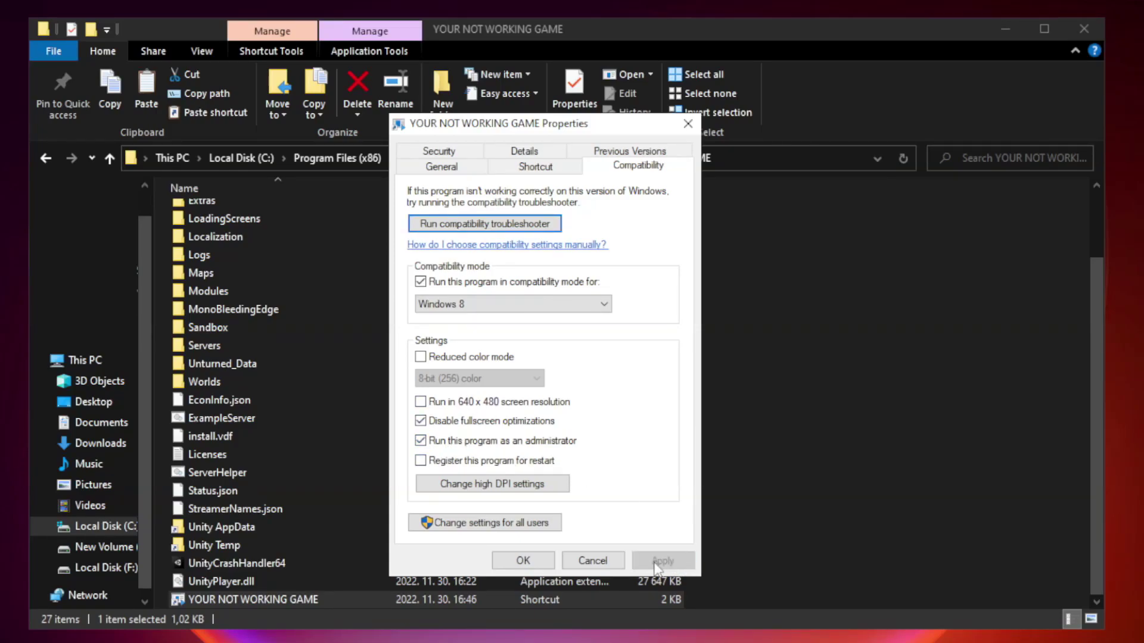
click(522, 561)
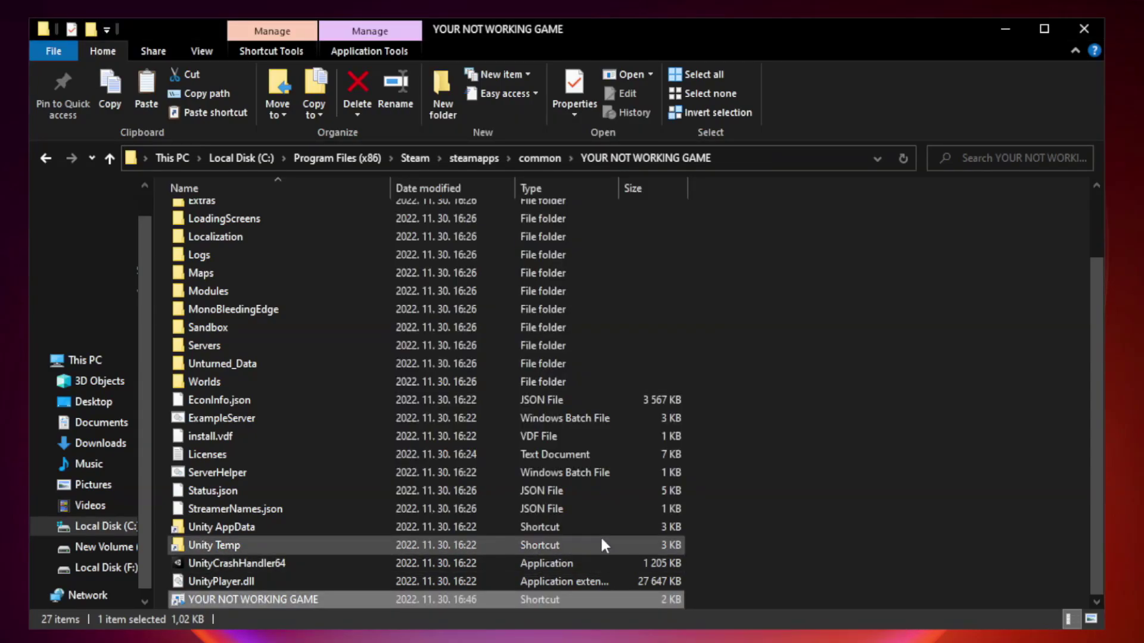
Close the game folder and open Task Manager's Startup apps list.
click(1083, 31)
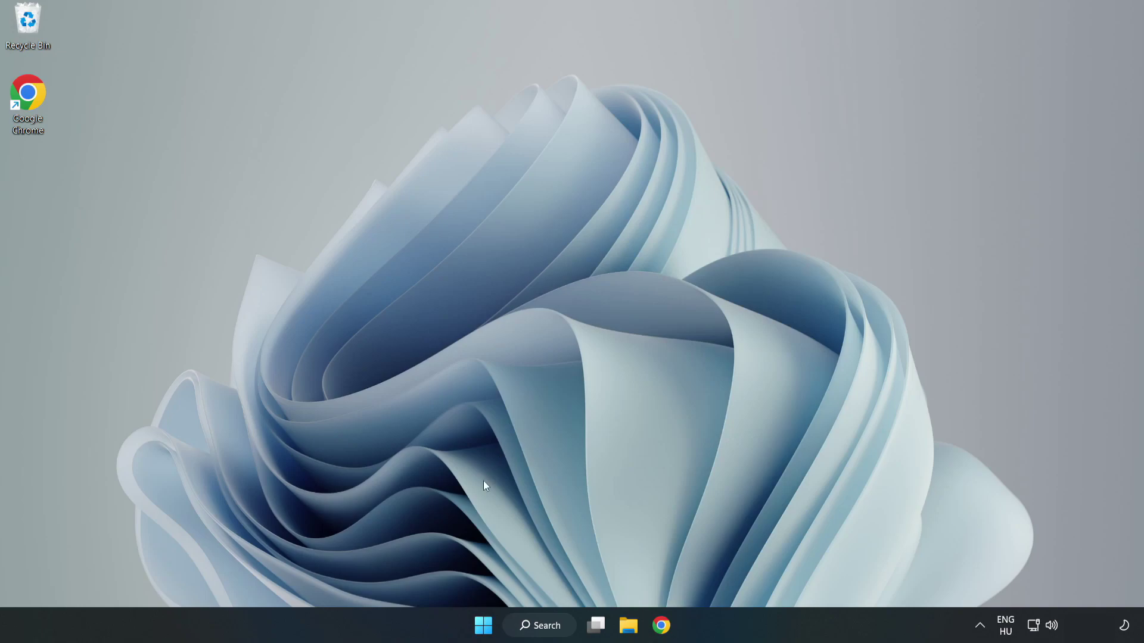
right_click(486, 631)
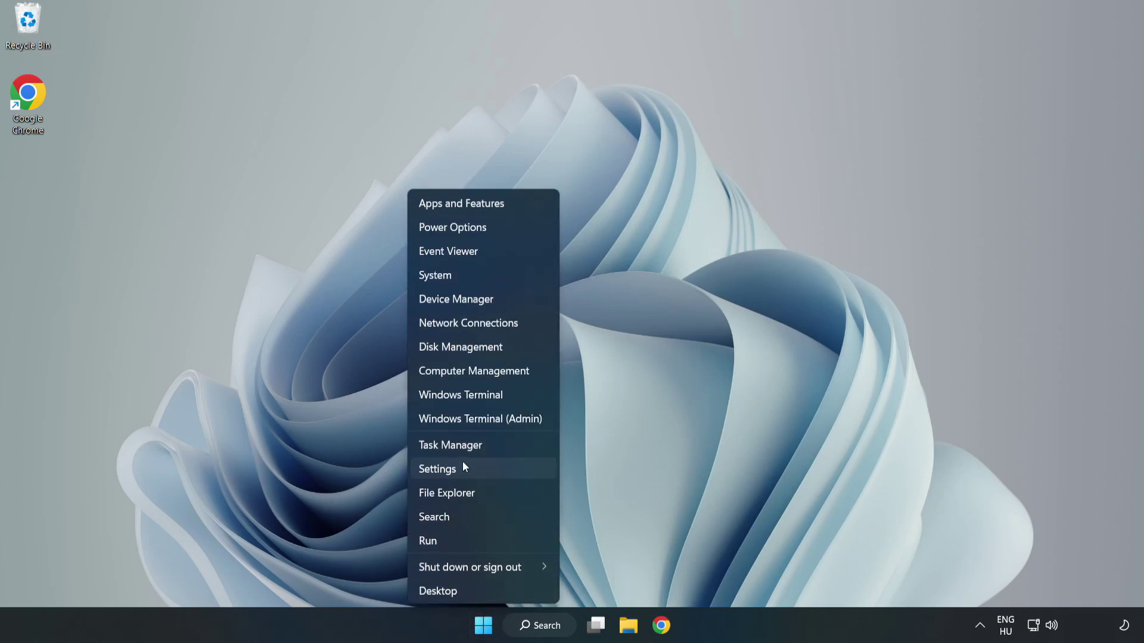
click(482, 447)
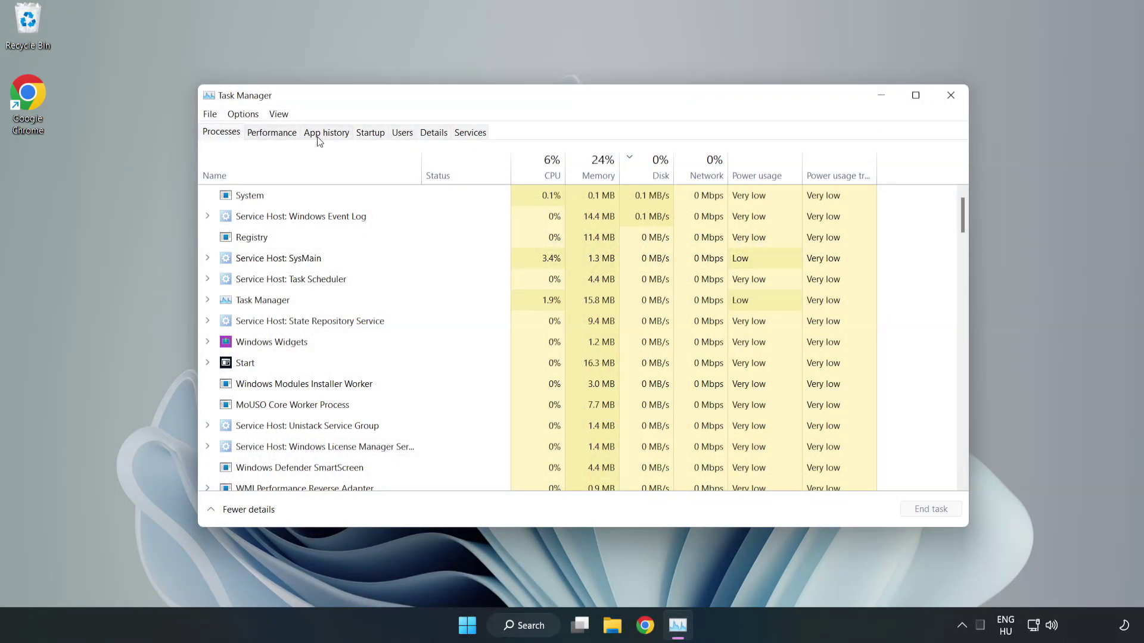
click(371, 136)
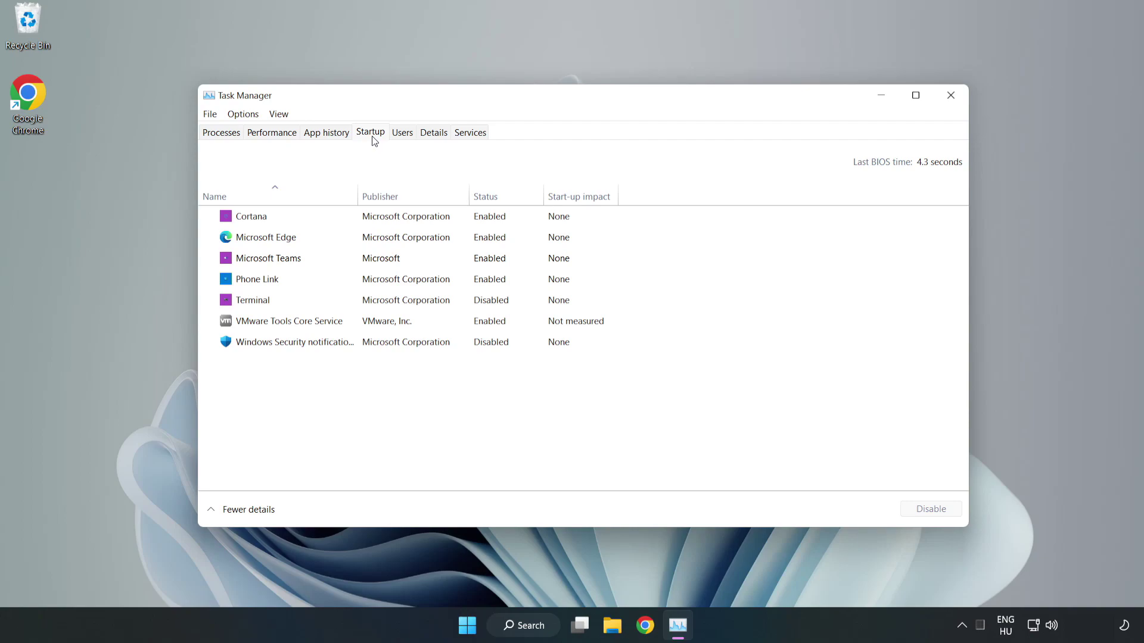
Disable Cortana, Microsoft Edge, Microsoft Teams and Phone Link as startup apps.
click(394, 227)
click(915, 509)
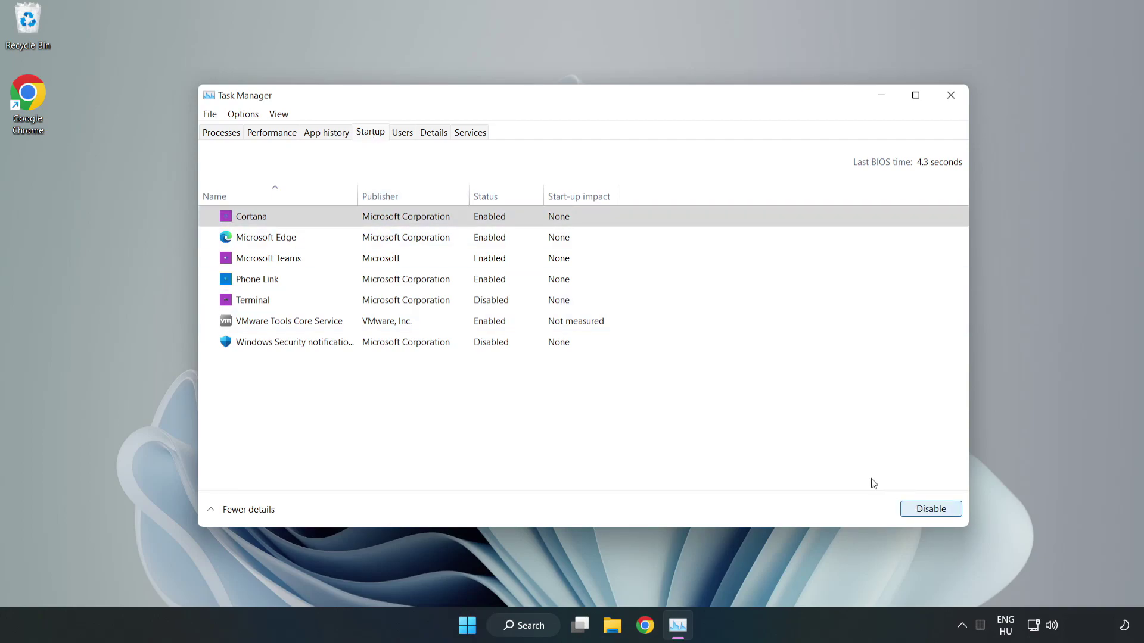
click(498, 239)
click(921, 510)
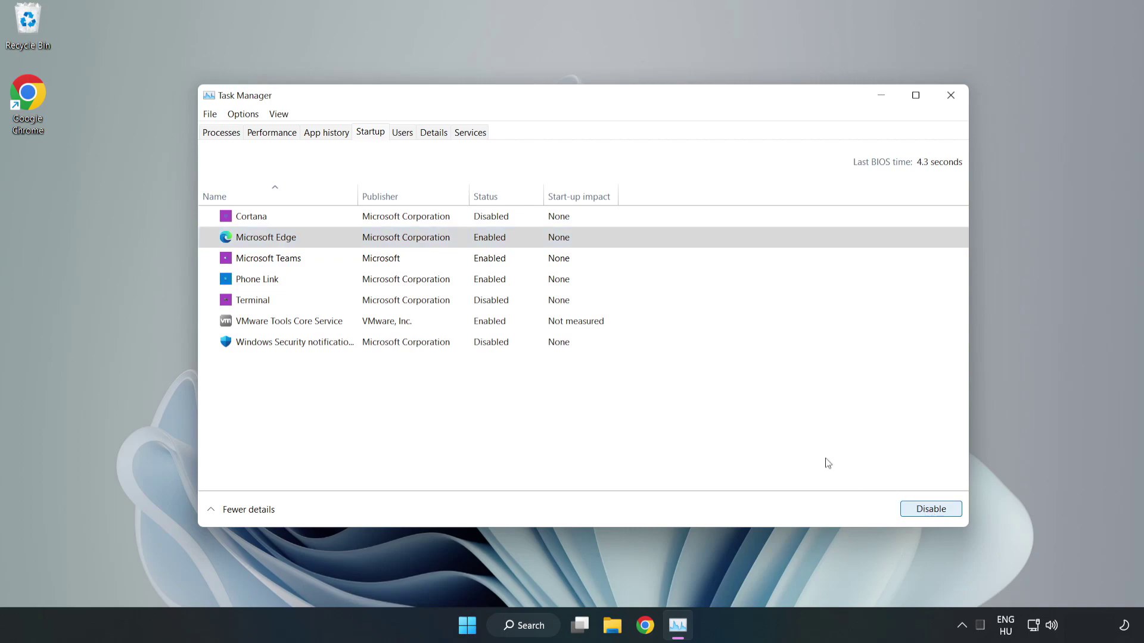
click(393, 259)
click(927, 511)
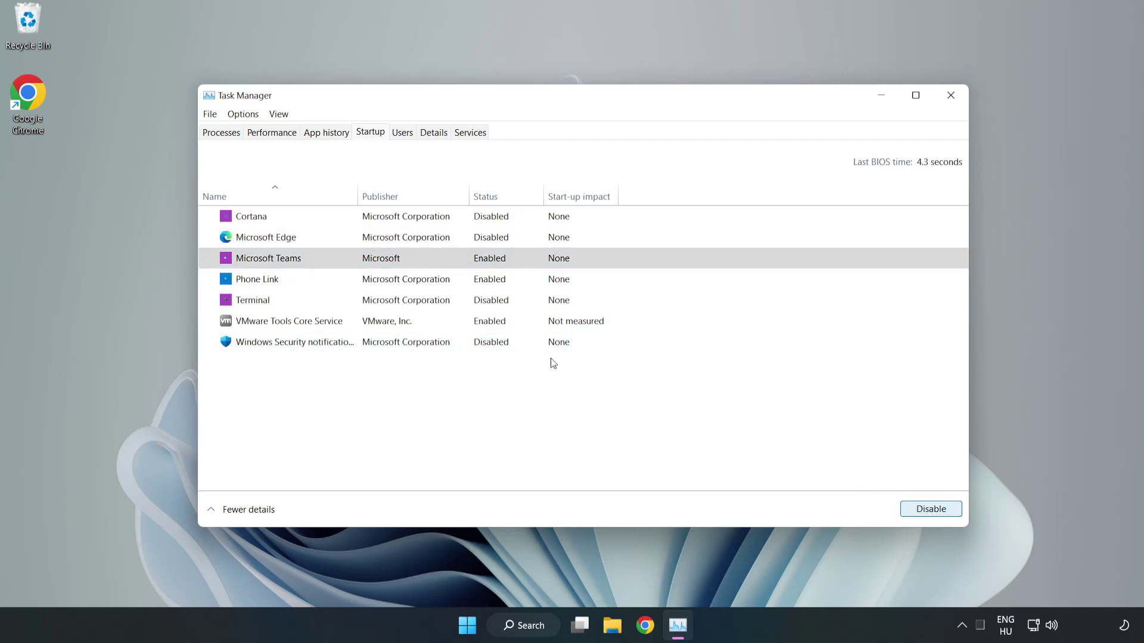
click(384, 283)
click(952, 515)
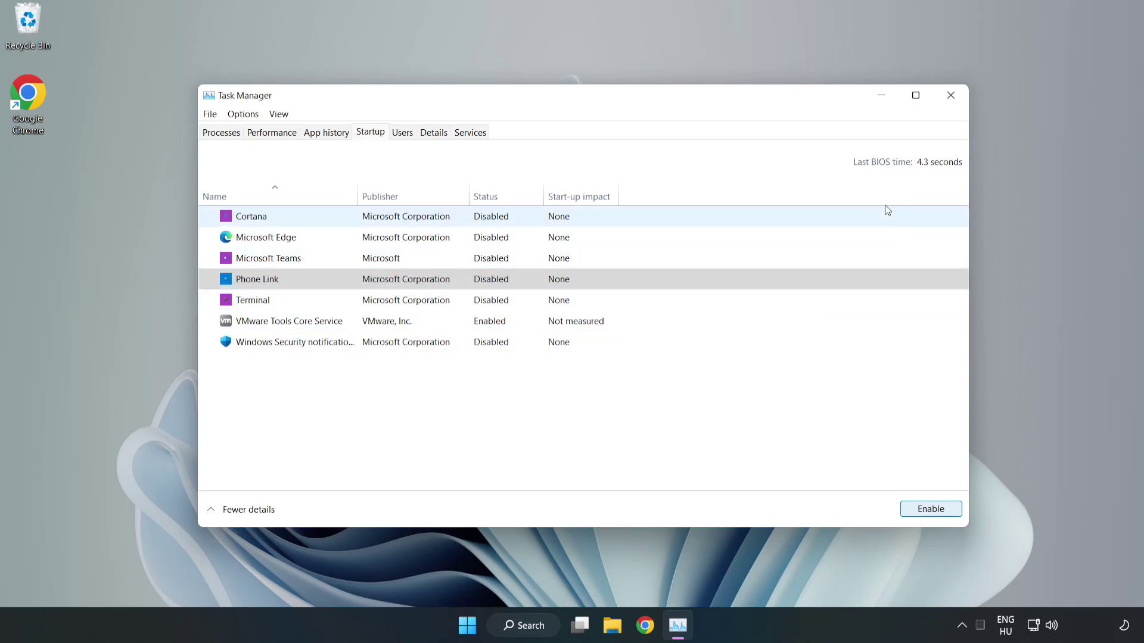
Close Task Manager and open Windows Security by searching 'security'.
click(952, 98)
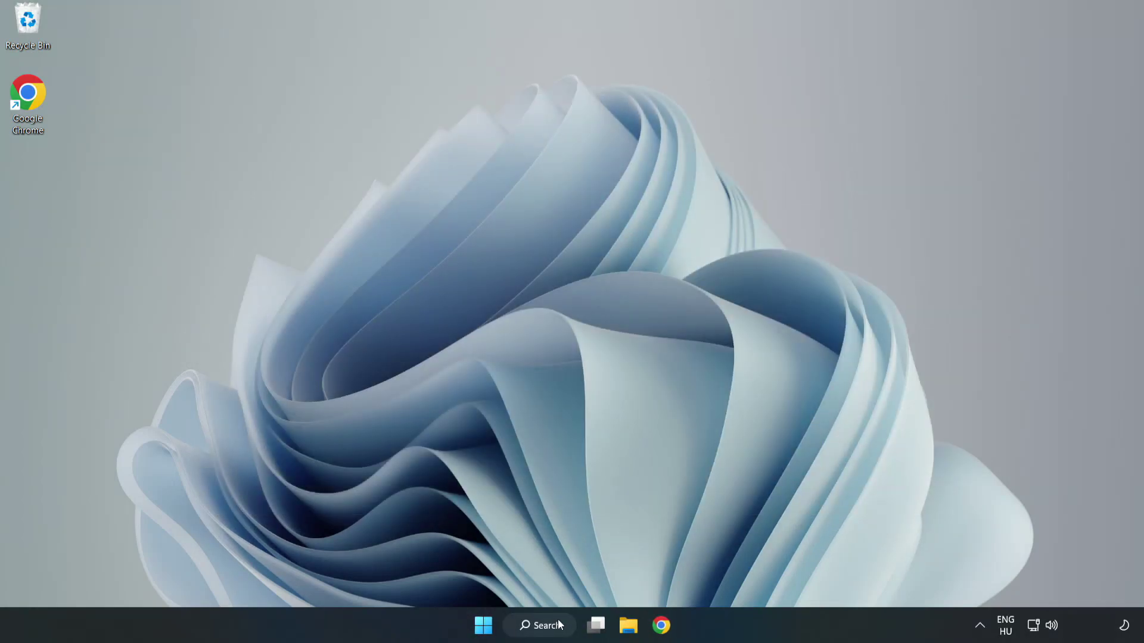
click(541, 624)
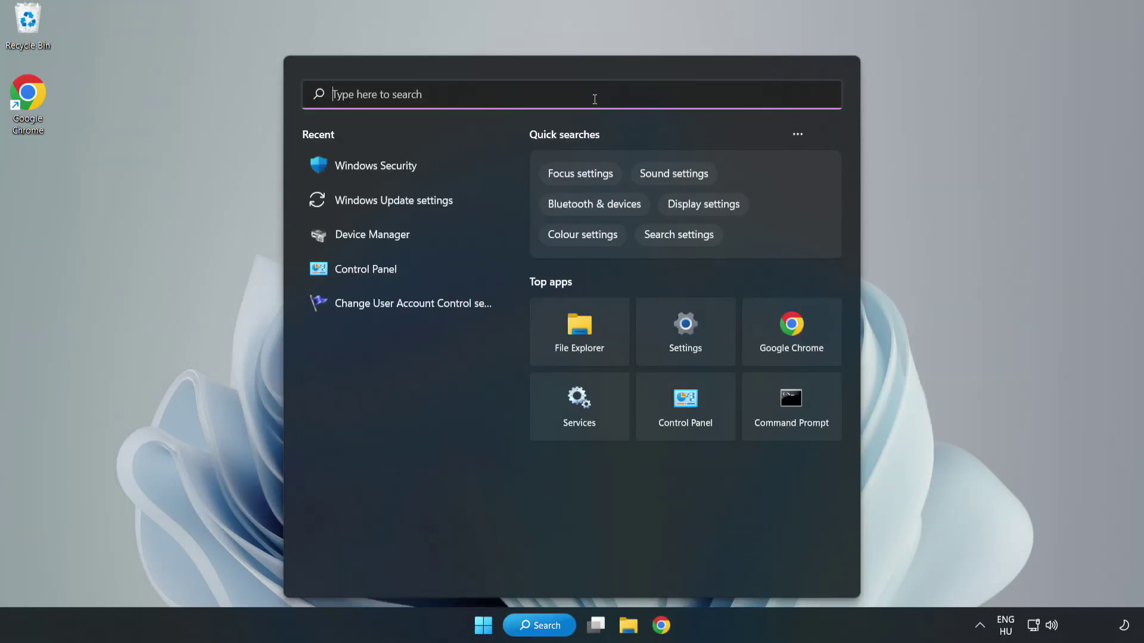
text(secur)
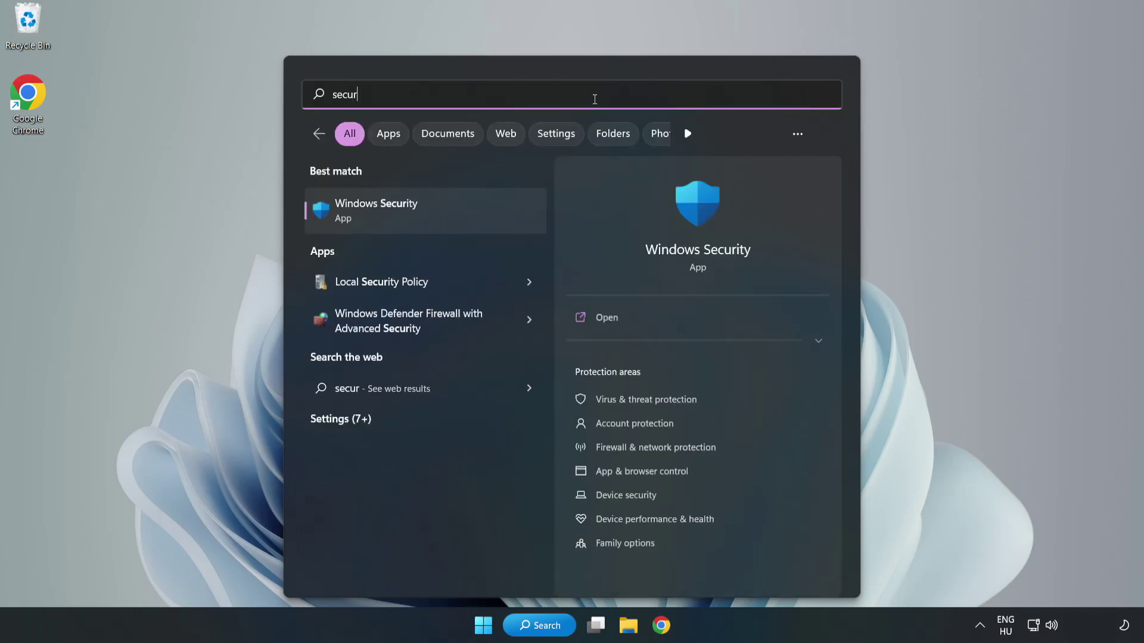
text(ity)
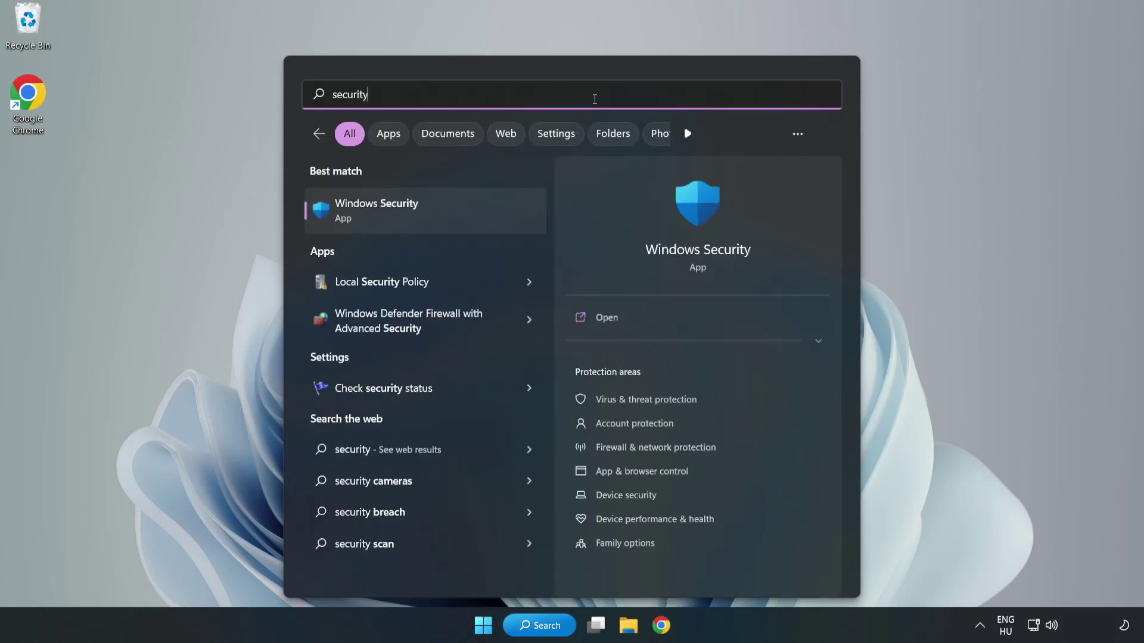
click(415, 222)
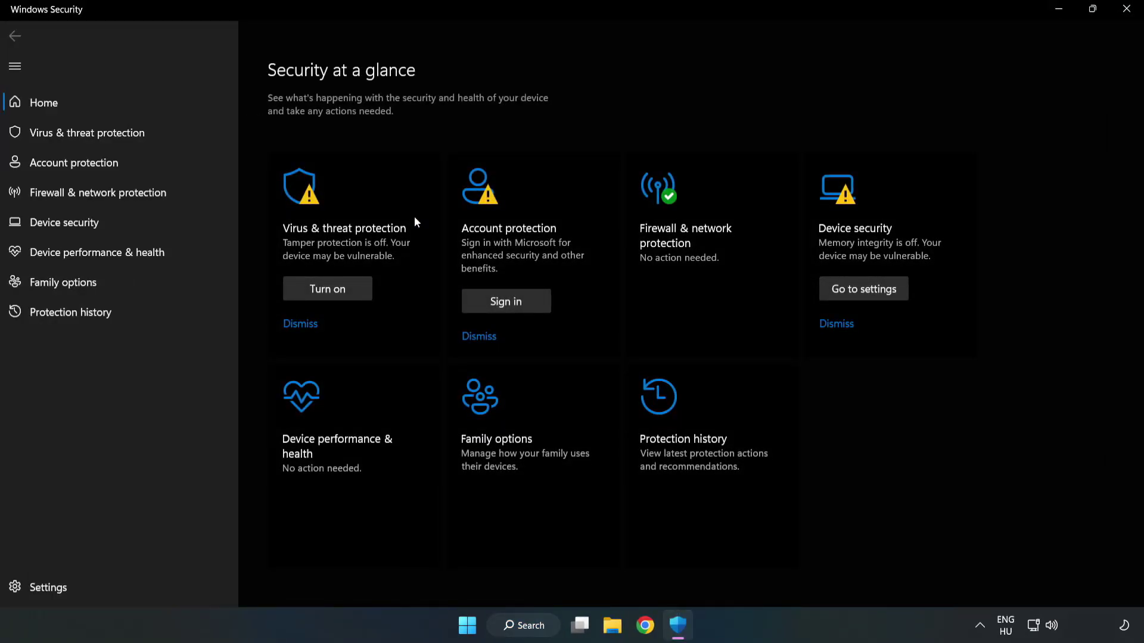
Open the Virus & threat protection settings and scroll down to Exclusions.
click(74, 137)
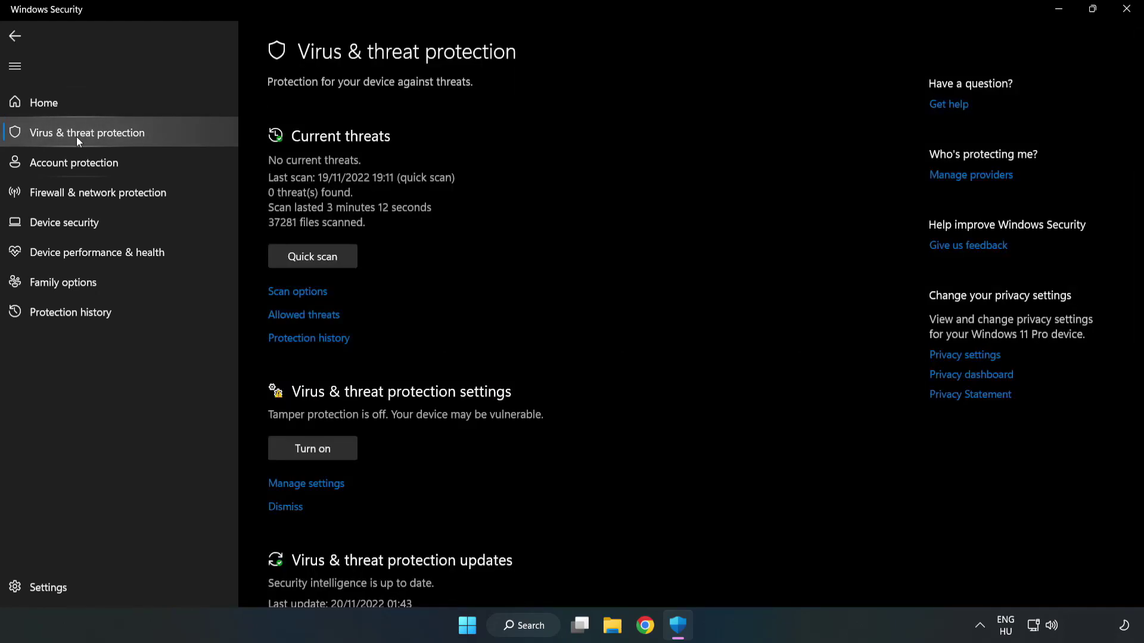
scroll(595, 232, down, 2)
scroll(597, 235, down, 1)
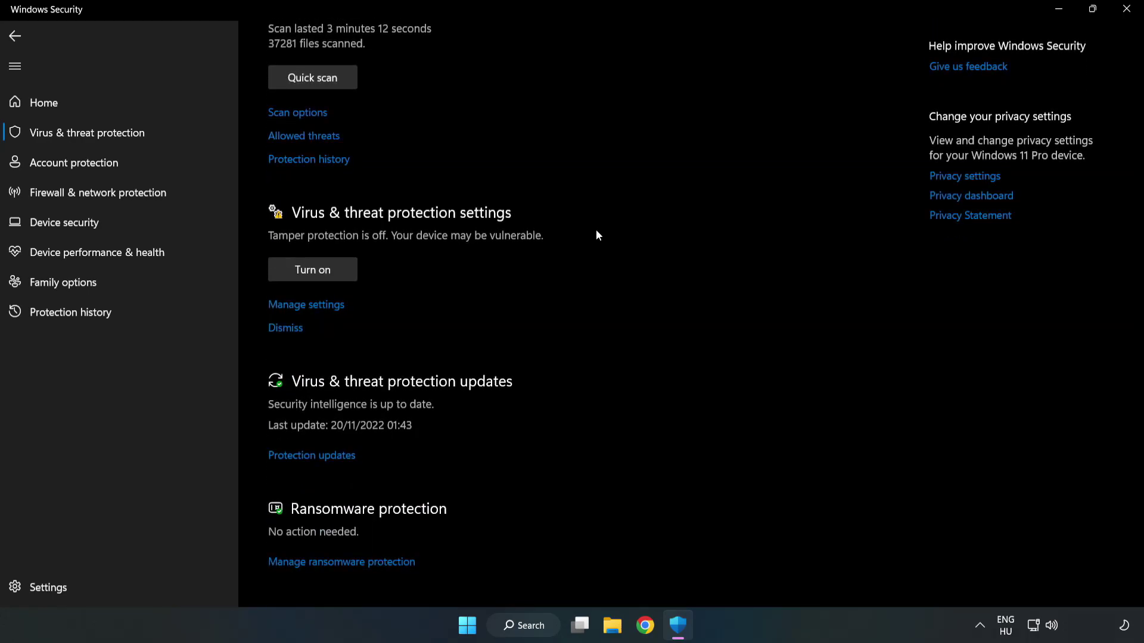
click(313, 307)
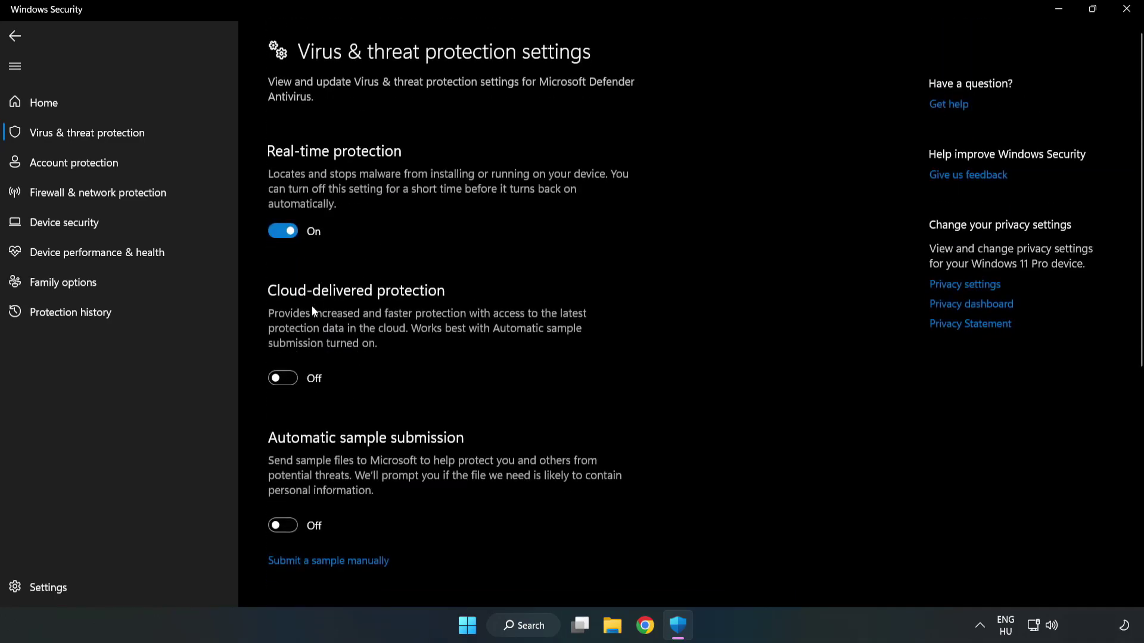
scroll(728, 305, down, 5)
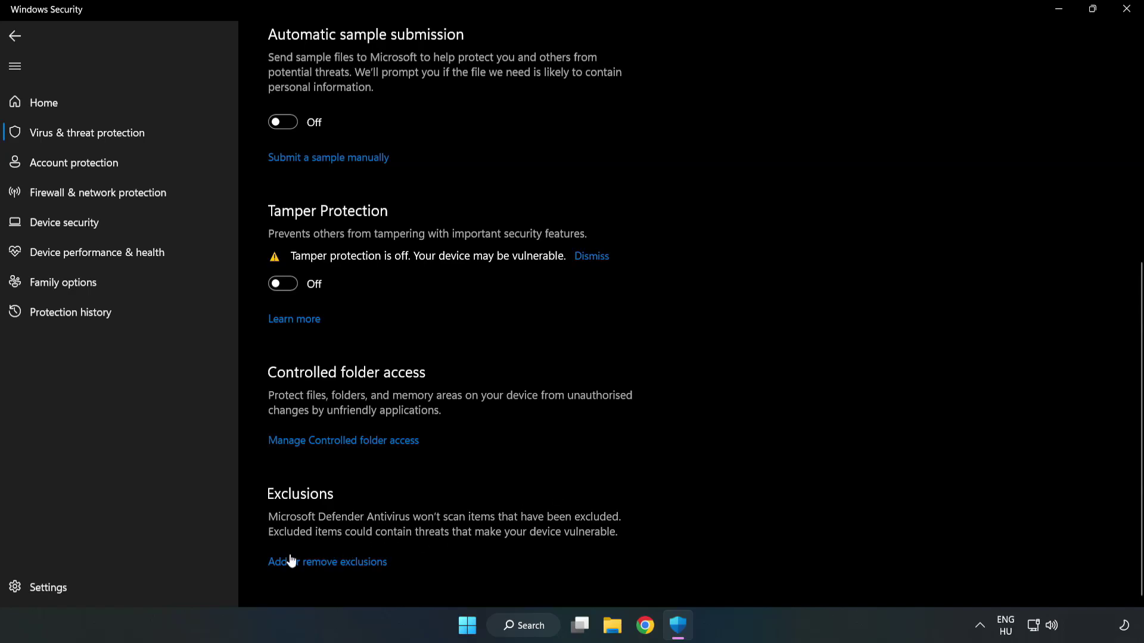
Add a file exclusion for the NOT WORKING APP shortcut in C:\Program Files (x86)\NOT WORKING APP.
click(337, 563)
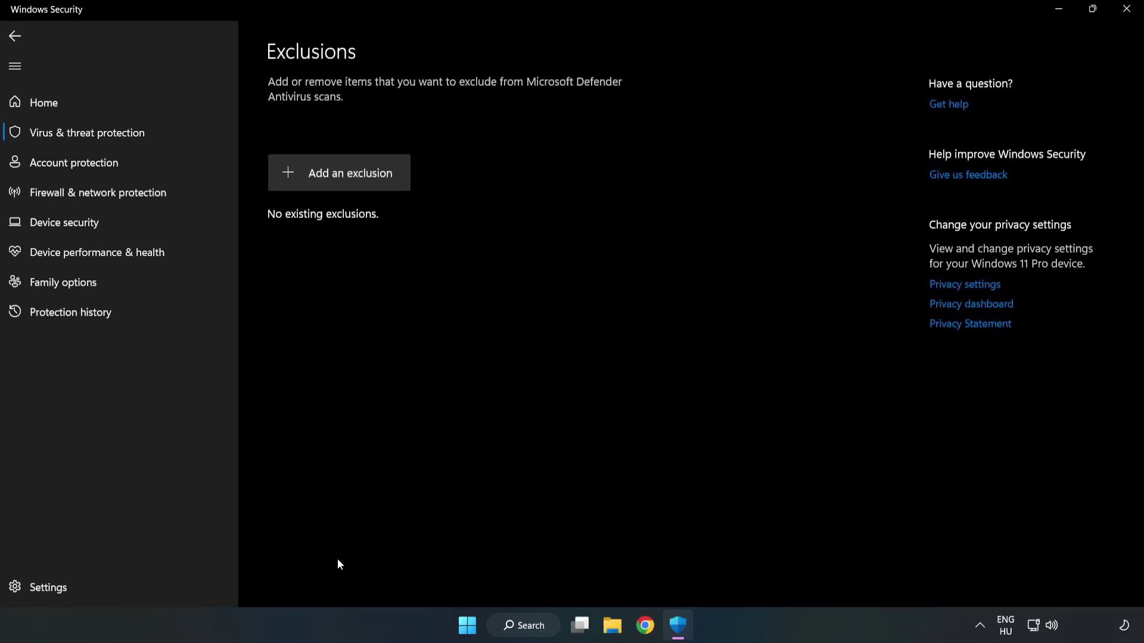
click(351, 181)
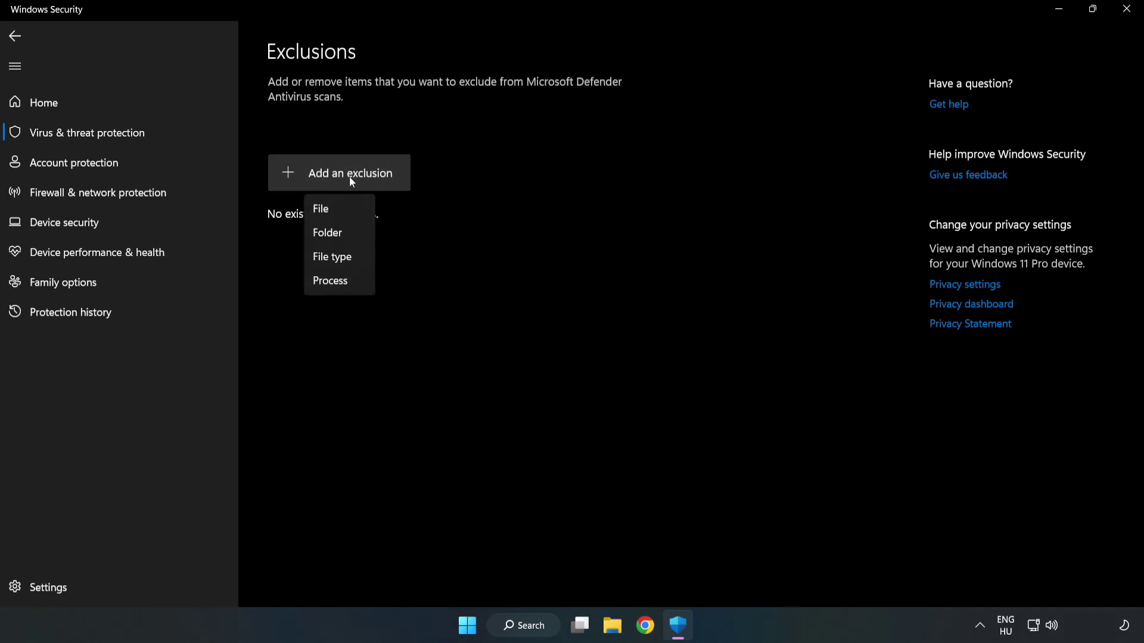
click(326, 209)
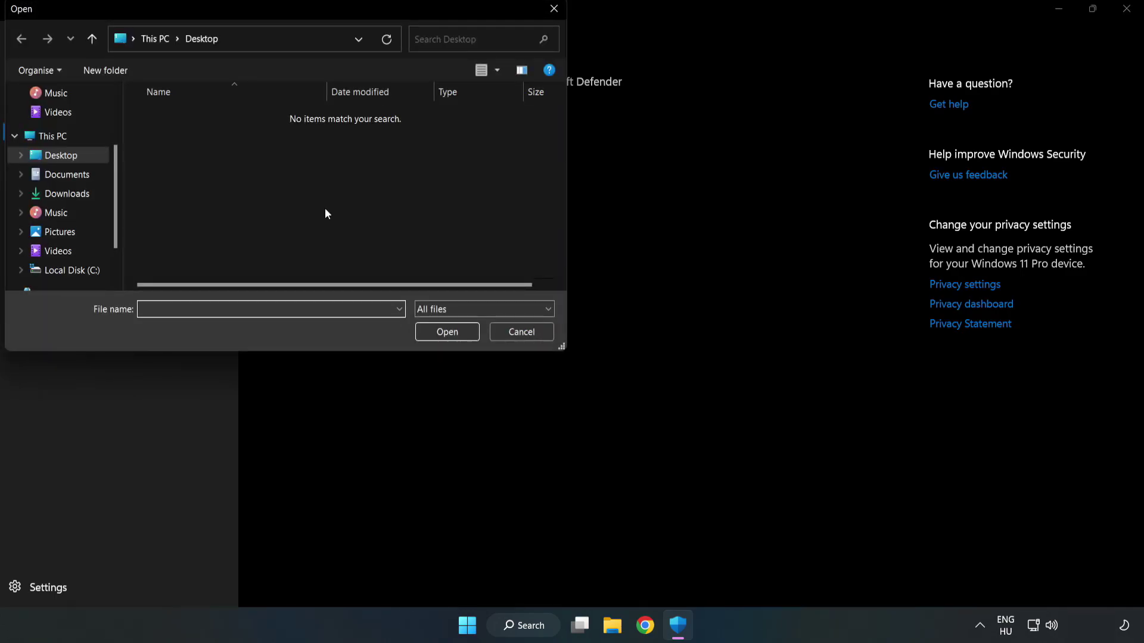
drag(306, 9, 527, 126)
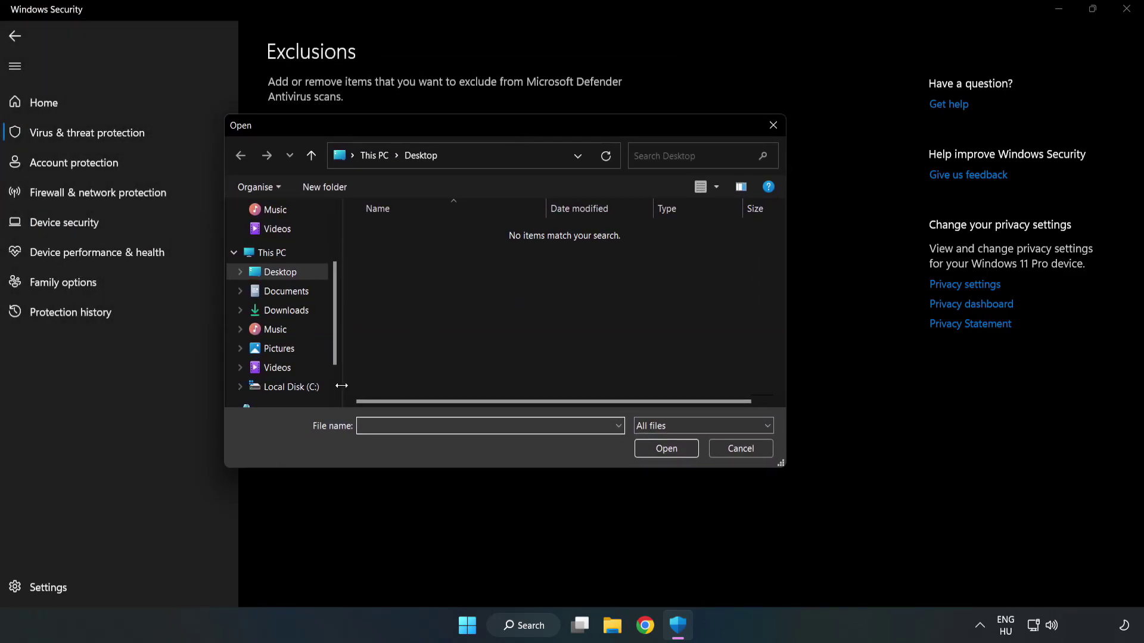
click(292, 388)
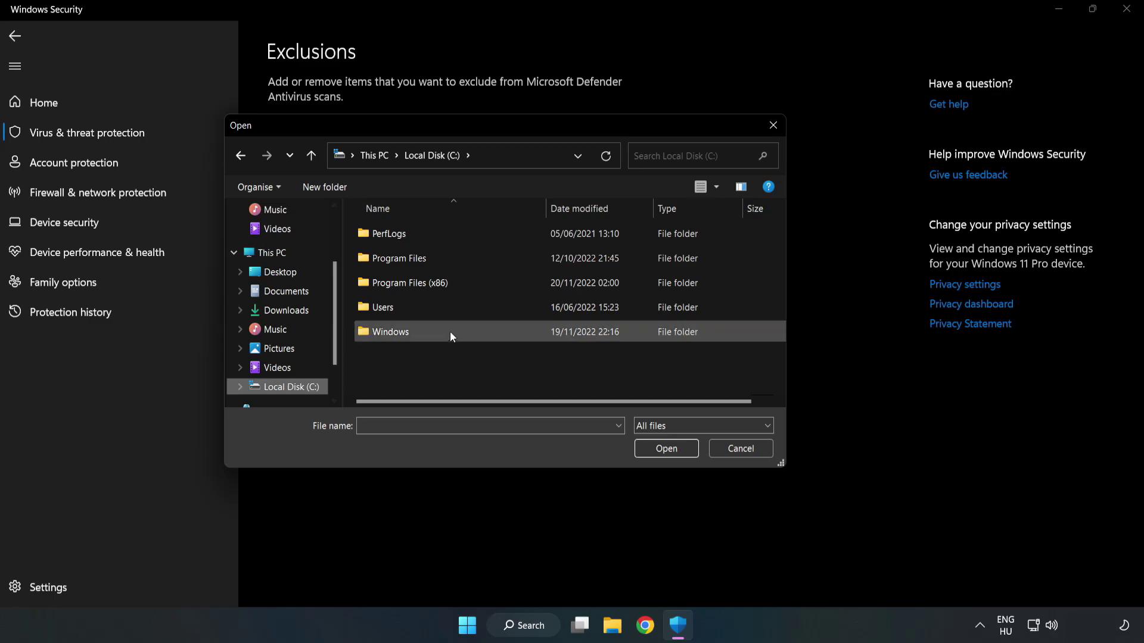
double_click(450, 284)
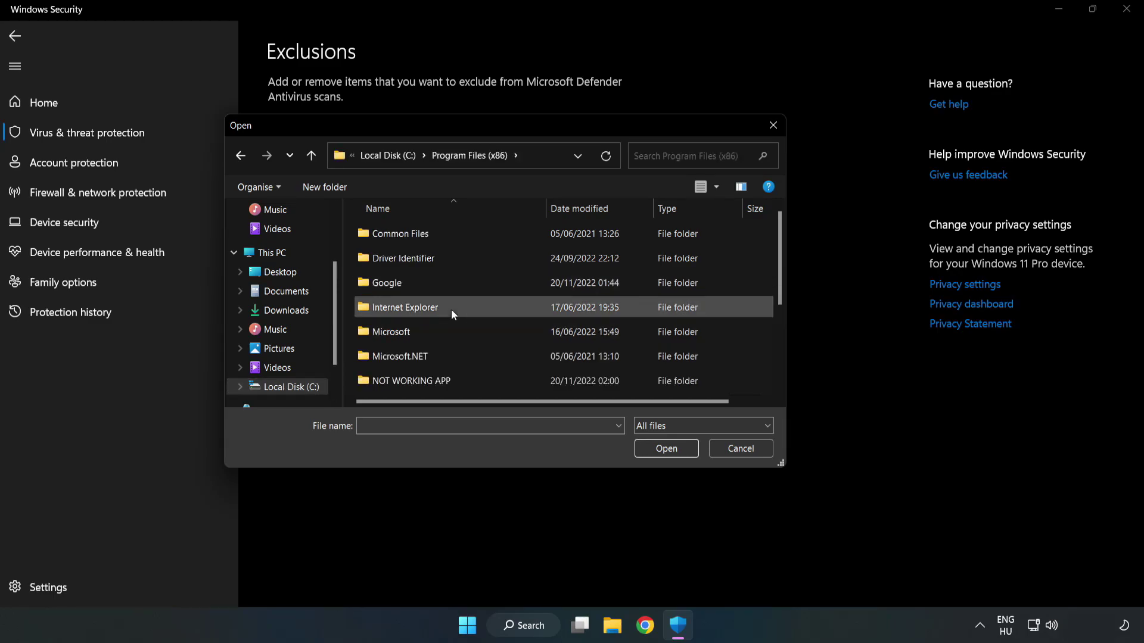
double_click(450, 381)
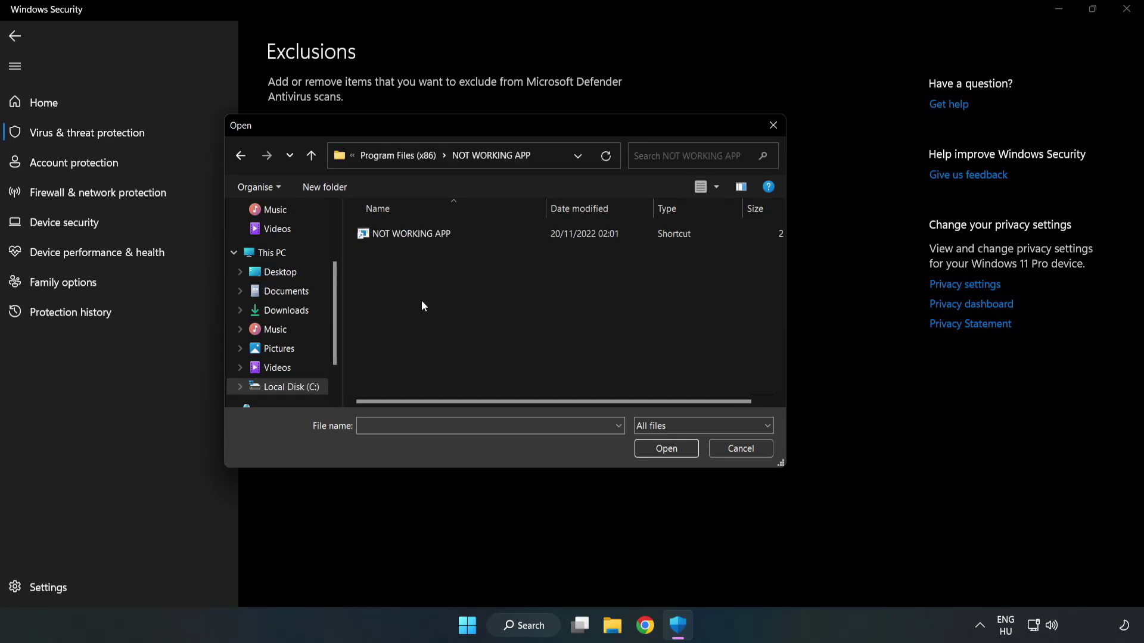
click(402, 233)
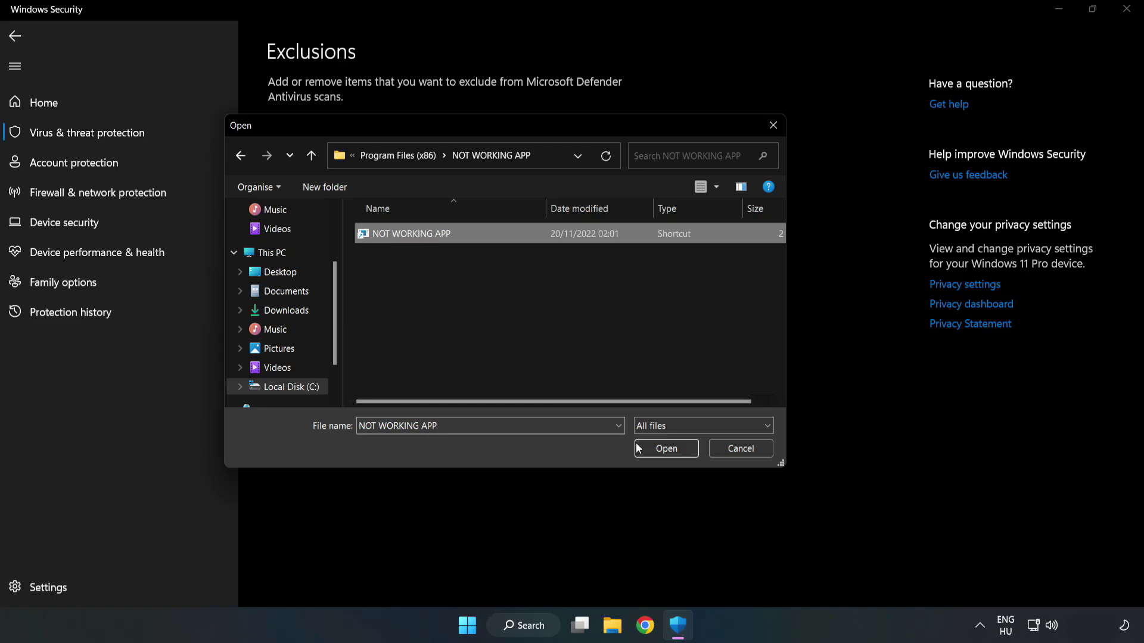
click(666, 450)
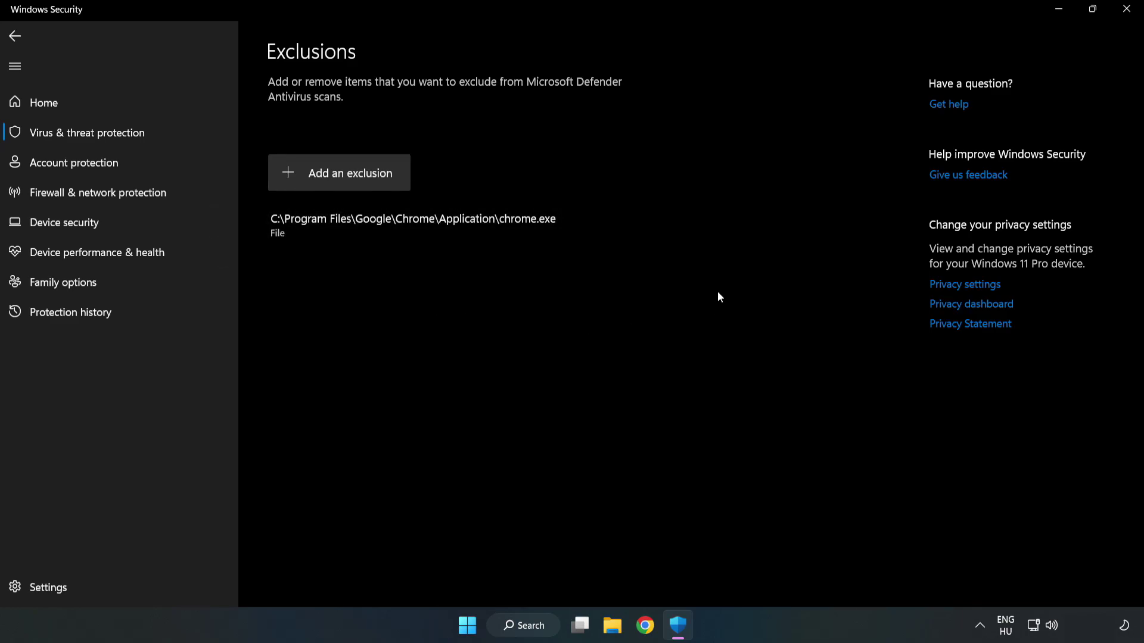
Close Windows Security and show the Start menu's power options, including Restart.
click(1126, 15)
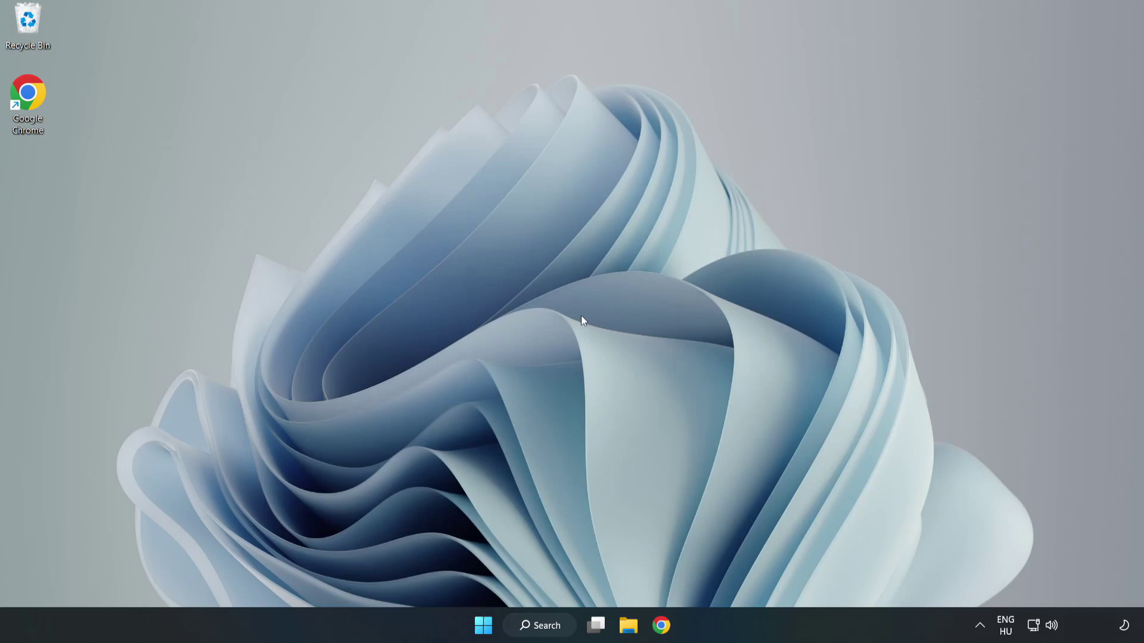
click(483, 625)
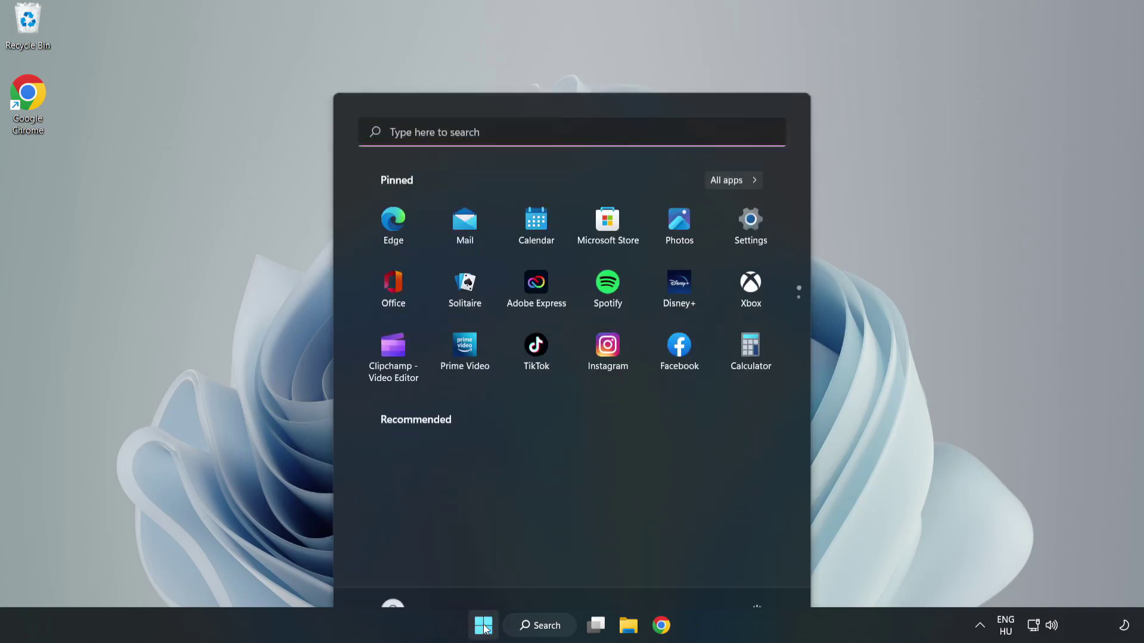
click(756, 574)
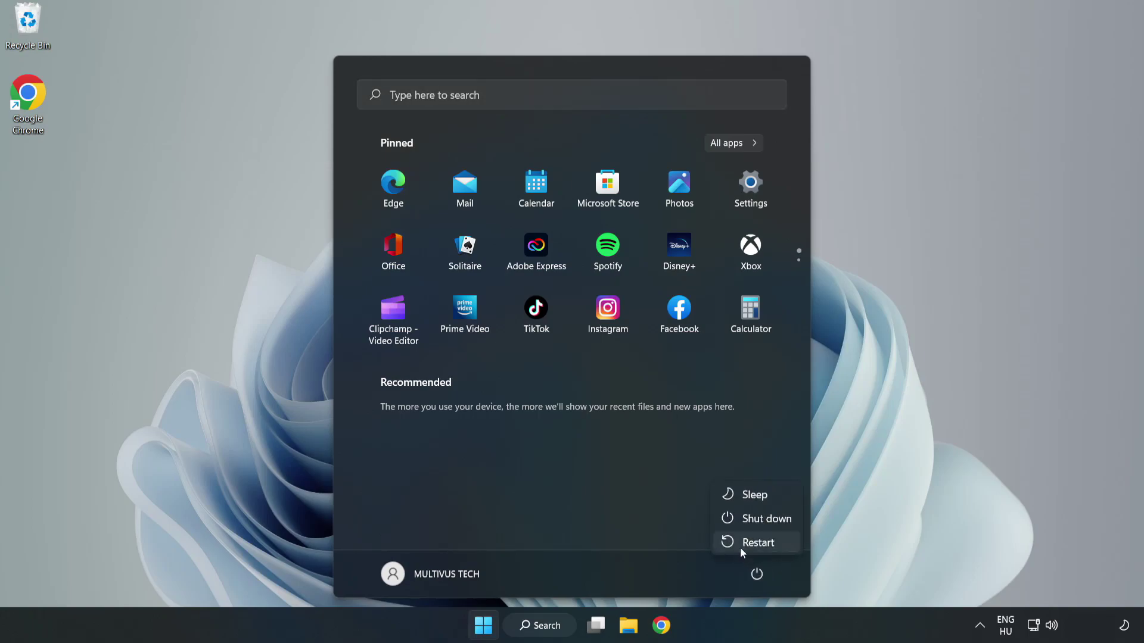